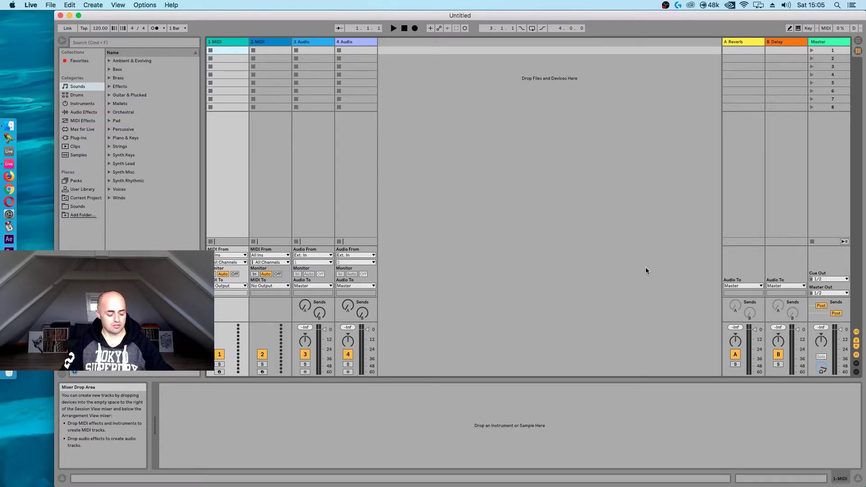
# - In Arrangement View, delete the first three tracks, starting with 1 MIDI
pyautogui.press('Tab')
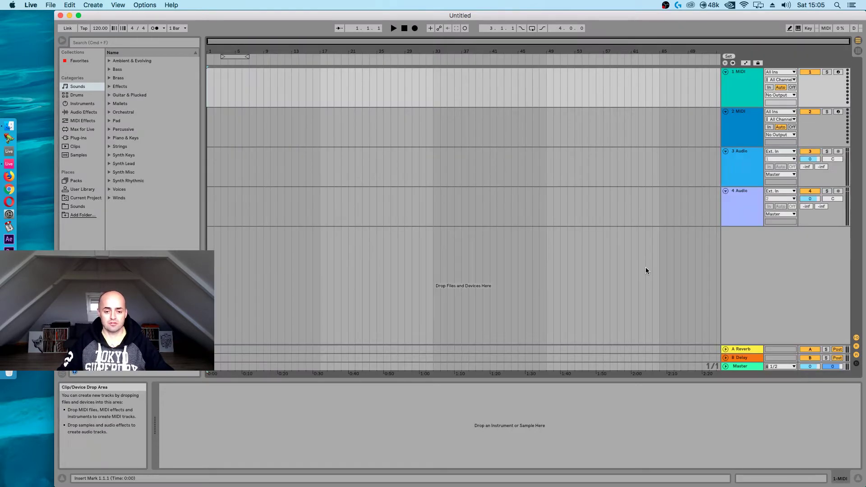
pyautogui.click(734, 81)
pyautogui.press('Delete')
pyautogui.press('Delete')
pyautogui.press('Delete')
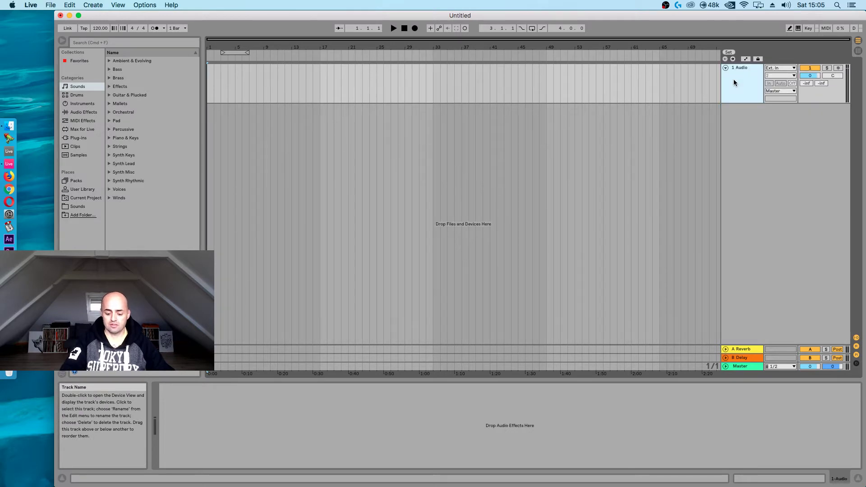
# - Delete the A Reverb and B Delay return tracks
pyautogui.click(740, 350)
pyautogui.press('Delete')
pyautogui.press('Delete')
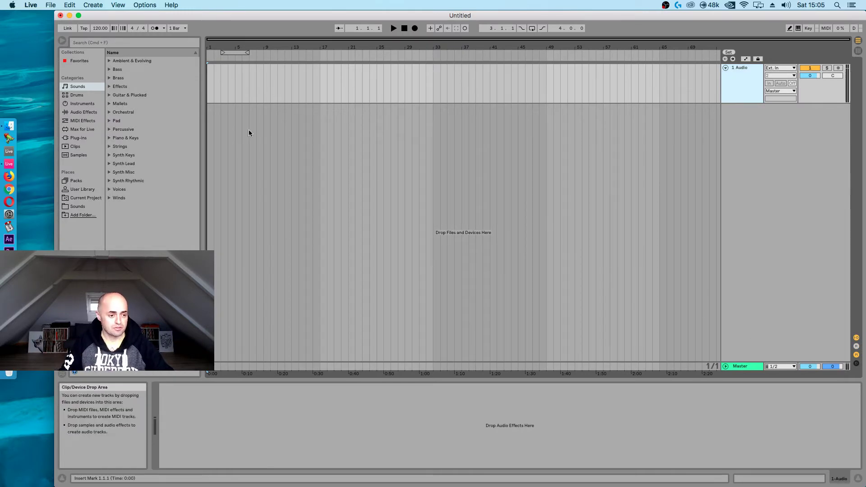
pyautogui.click(87, 42)
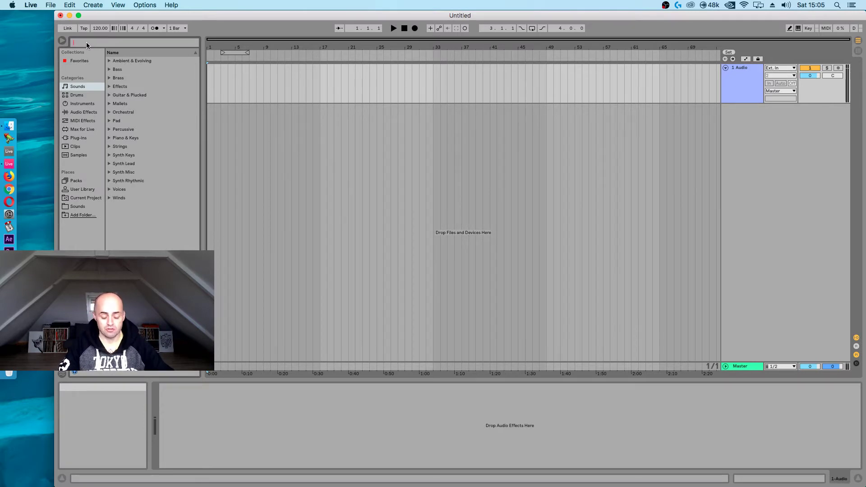
# - Load Ozone Imager from an 'imager' search onto 1 Audio, then close its plugin window
pyautogui.write('imager')
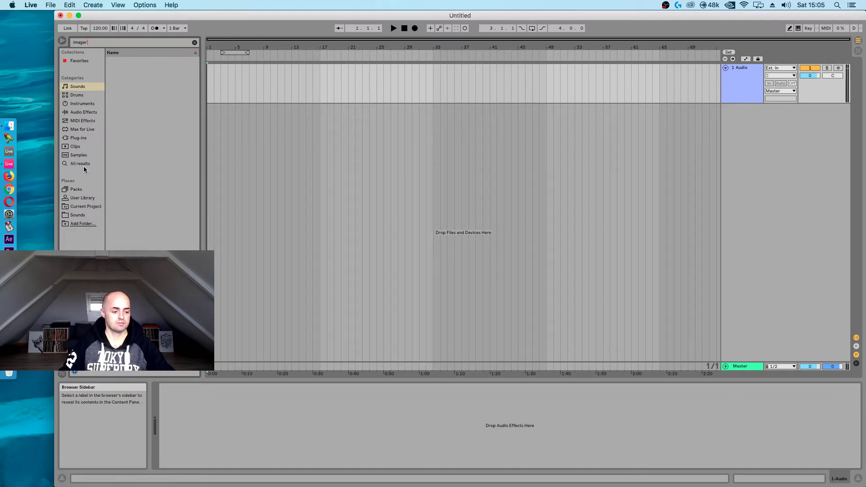
pyautogui.click(81, 163)
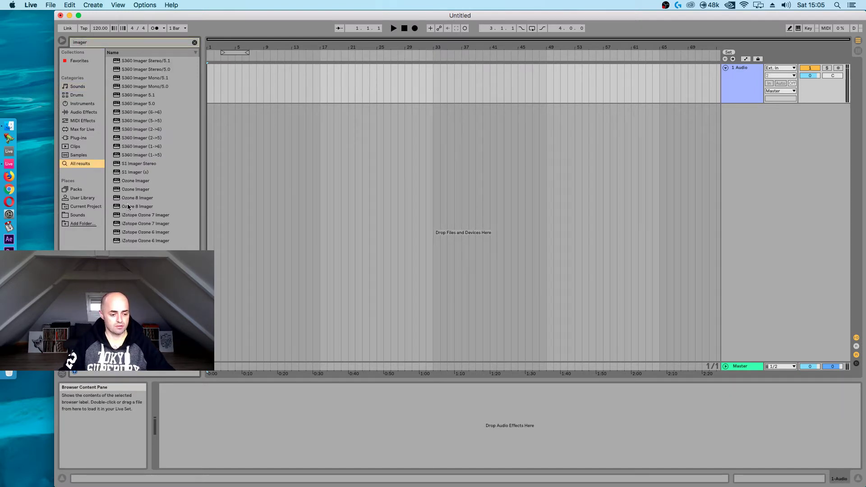
pyautogui.moveTo(122, 191); pyautogui.dragTo(234, 398)
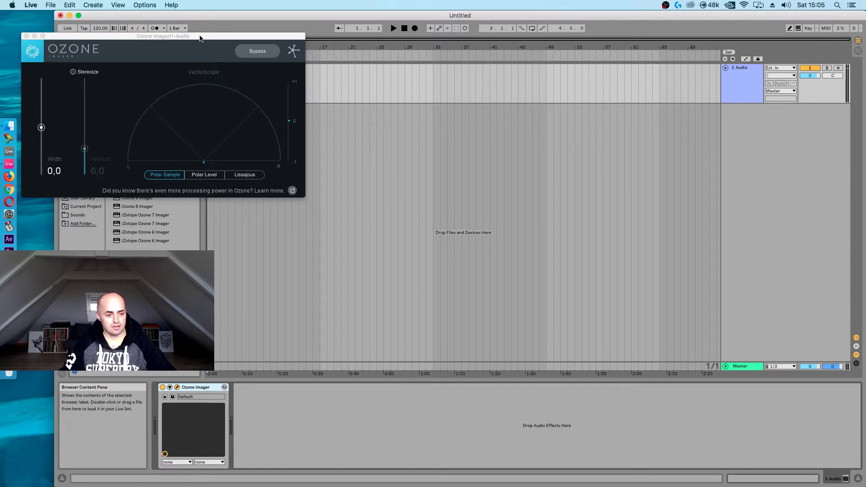
pyautogui.moveTo(193, 35); pyautogui.dragTo(555, 161)
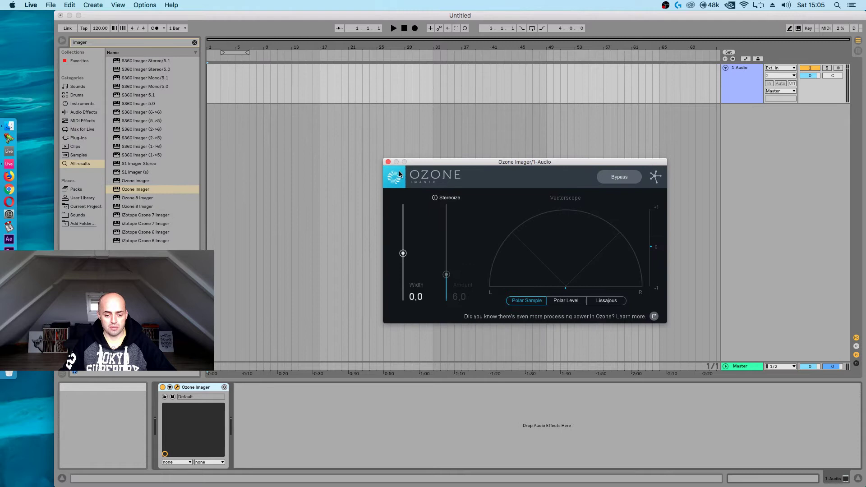
pyautogui.click(388, 162)
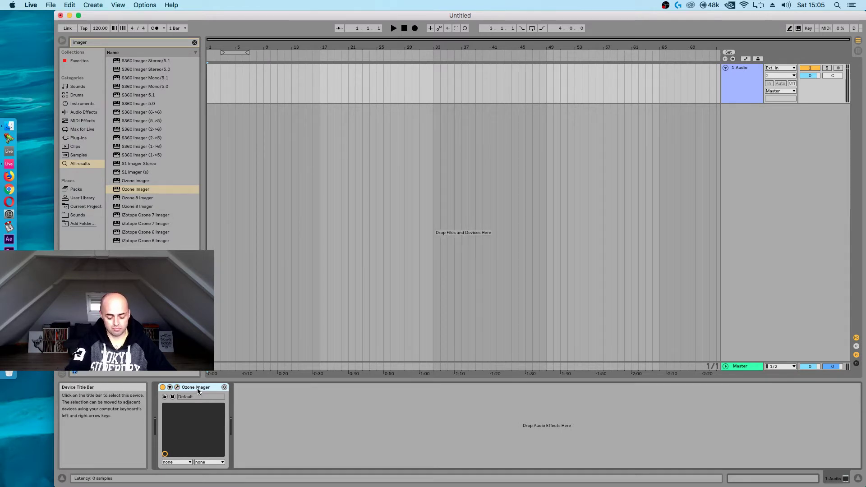
# - Group Ozone Imager into an Audio Effect Rack named 'Imager', with its chain list shown
pyautogui.press('super+g')
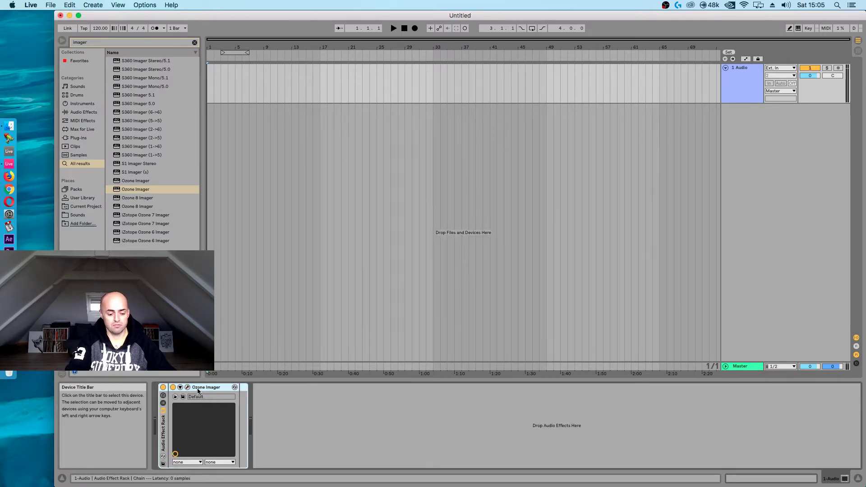
pyautogui.click(163, 404)
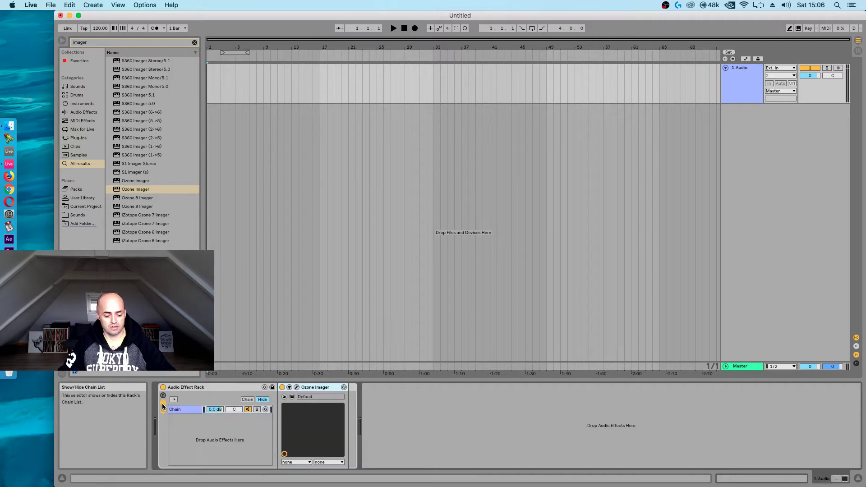
pyautogui.click(194, 385)
pyautogui.press('super+r')
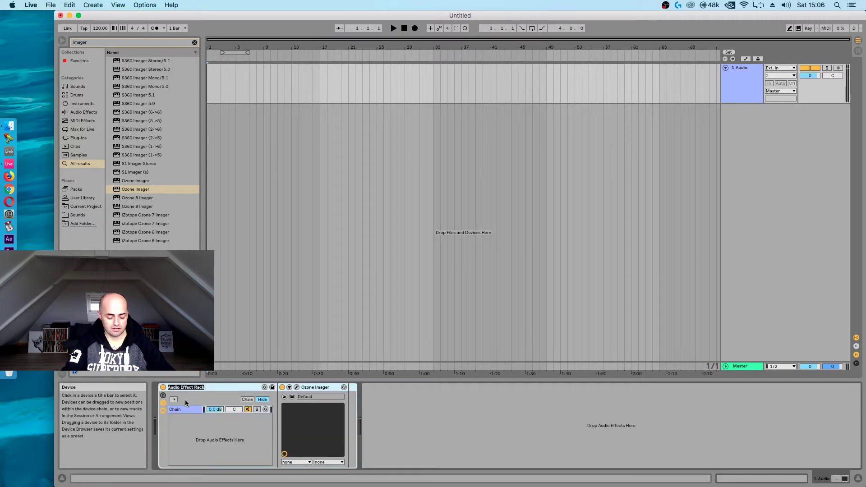
pyautogui.write('Imager')
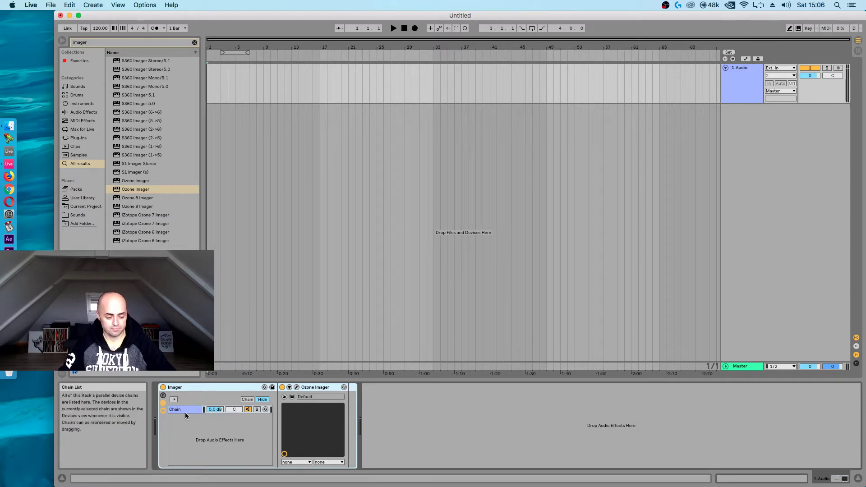
pyautogui.click(184, 410)
pyautogui.click(116, 42)
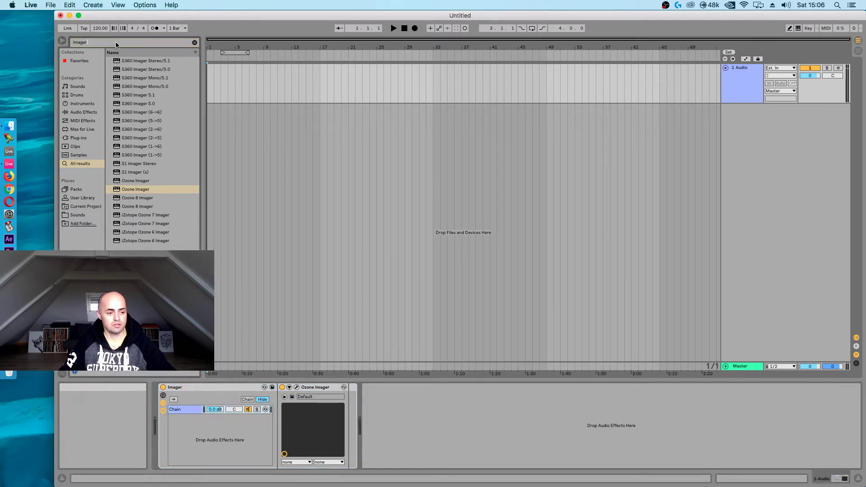
# - Add EQ Three to the Imager rack's chain, placed ahead of Ozone Imager
pyautogui.write('eq')
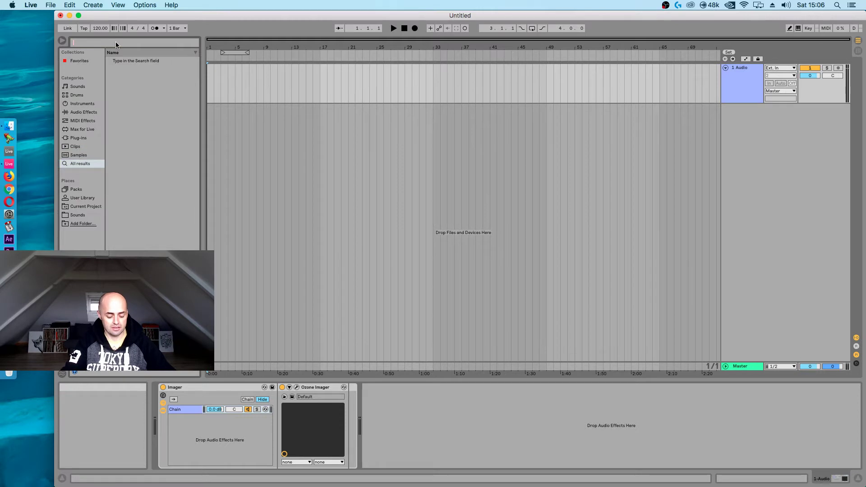
pyautogui.write(' th')
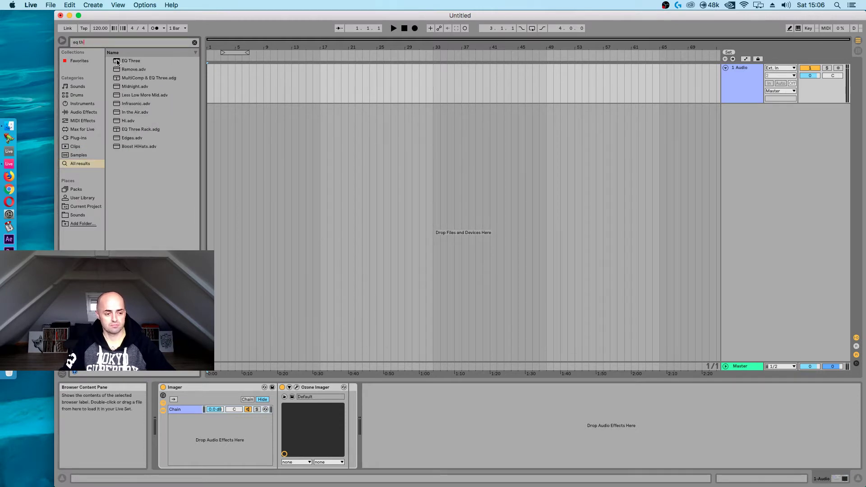
pyautogui.moveTo(131, 61)
pyautogui.mouseDown()
pyautogui.moveTo(244, 282)
pyautogui.moveTo(274, 409)
pyautogui.moveTo(281, 401)
pyautogui.mouseUp()
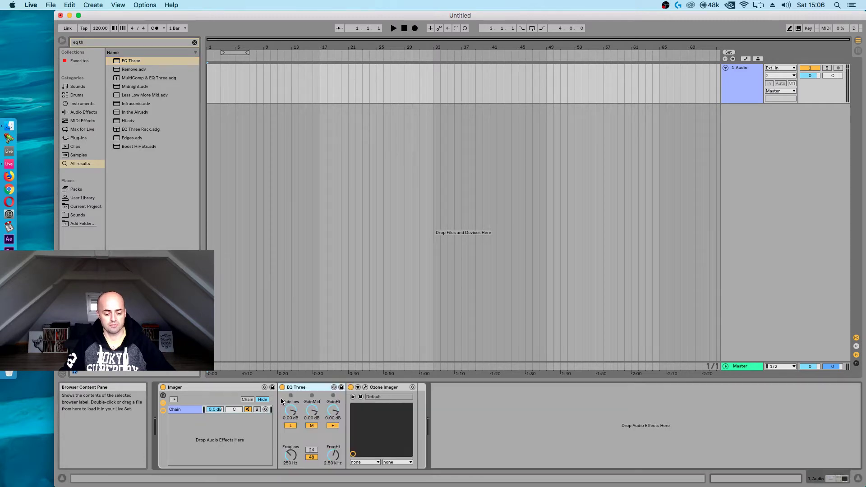
pyautogui.click(179, 410)
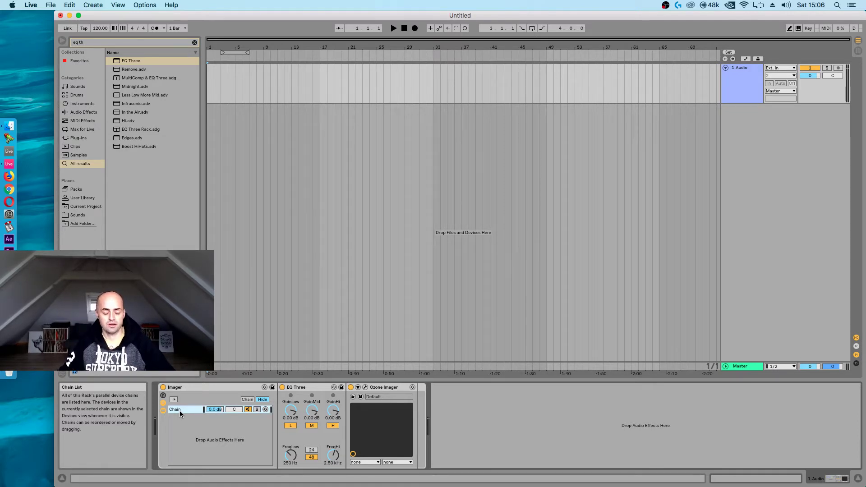
# - Duplicate the chain into three chains named High, Mid and Low
pyautogui.press('super+d')
pyautogui.press('super+d')
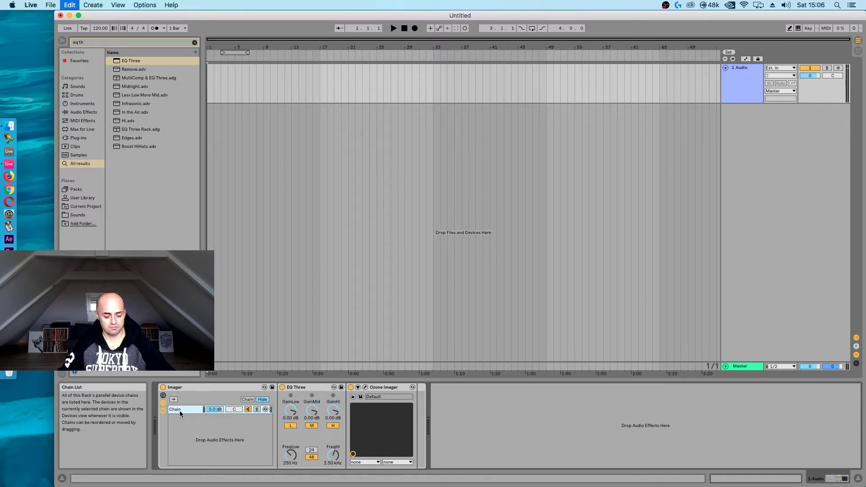
pyautogui.click(180, 412)
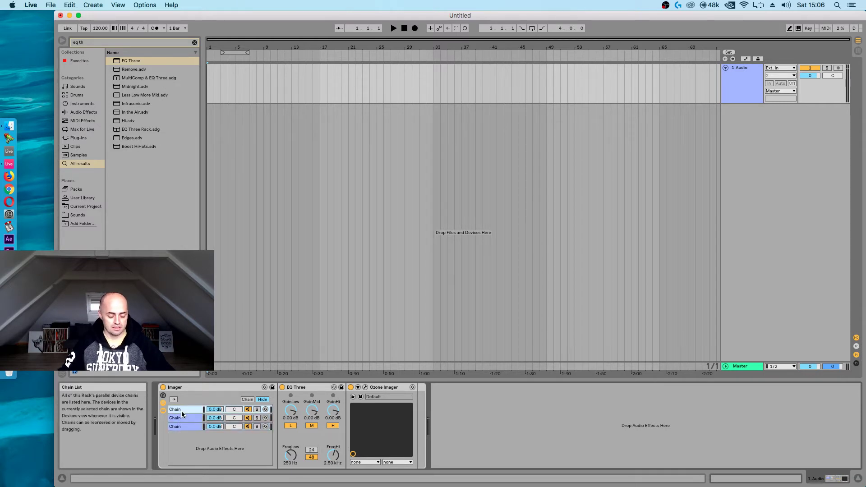
pyautogui.press('super+r')
pyautogui.write('High')
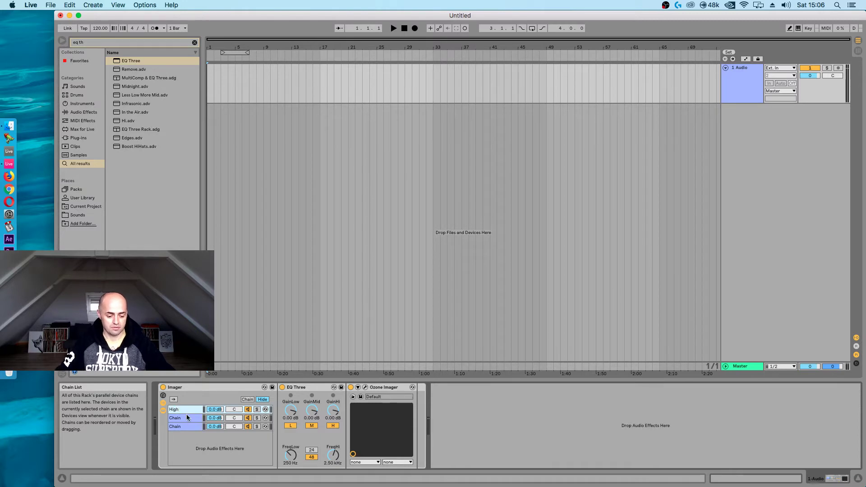
pyautogui.press('Tab')
pyautogui.write('Mid')
pyautogui.press('Return')
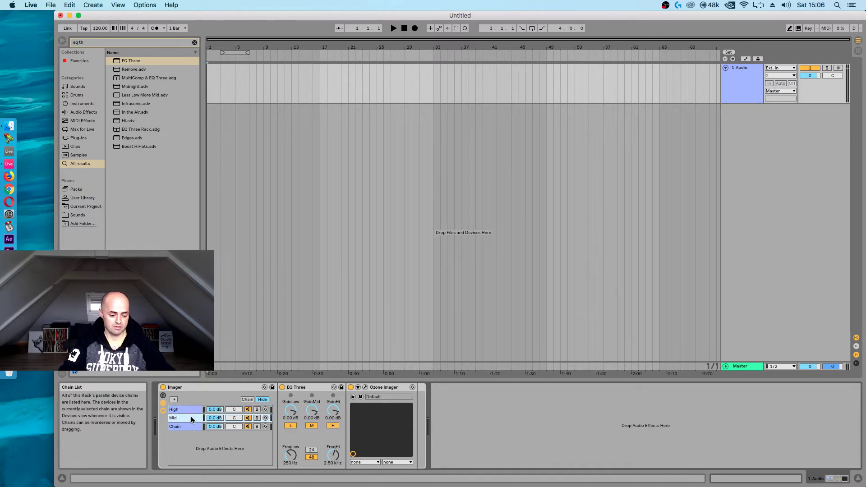
pyautogui.press('super+r')
pyautogui.write('Low')
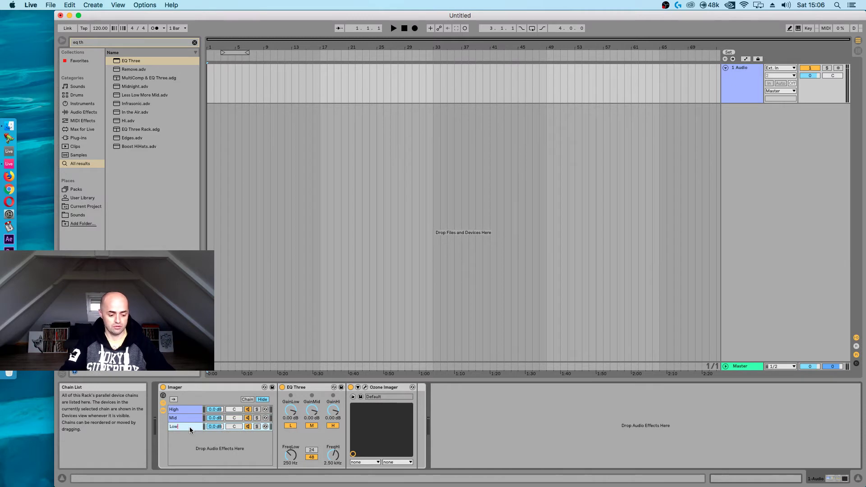
pyautogui.press('Return')
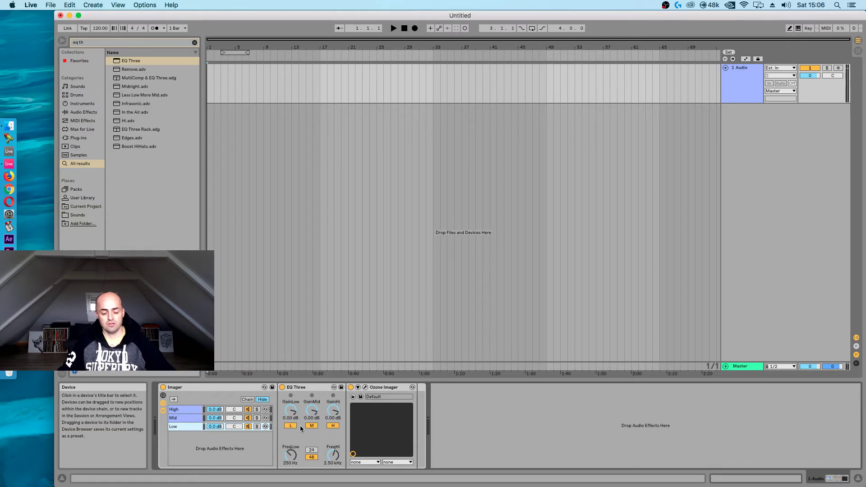
# - Set each chain's EQ Three to pass only its band: Low L, Mid M, High H
pyautogui.click(312, 426)
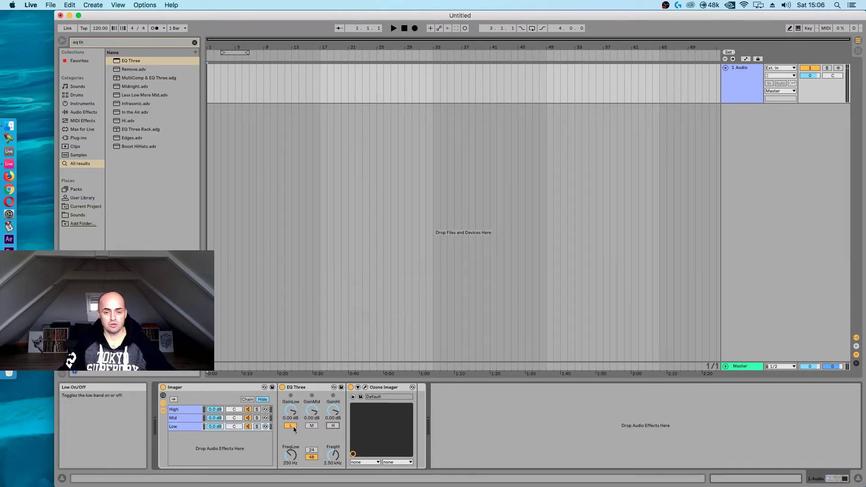
pyautogui.click(180, 418)
pyautogui.click(290, 426)
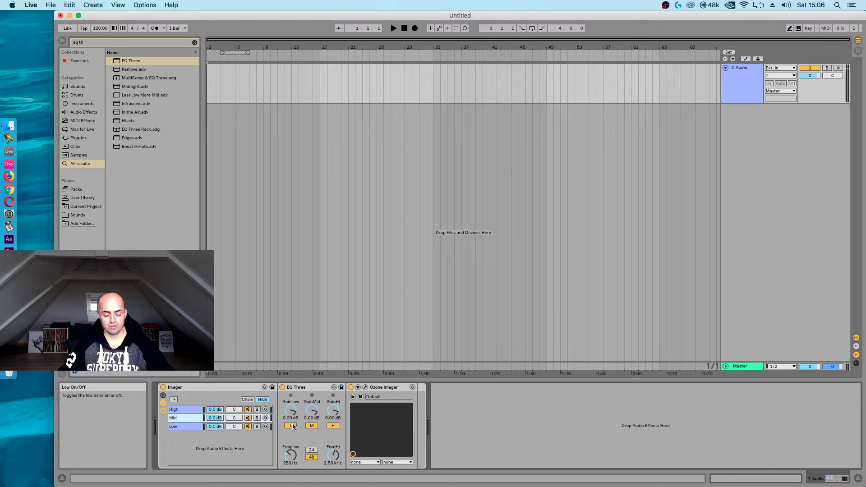
pyautogui.click(333, 426)
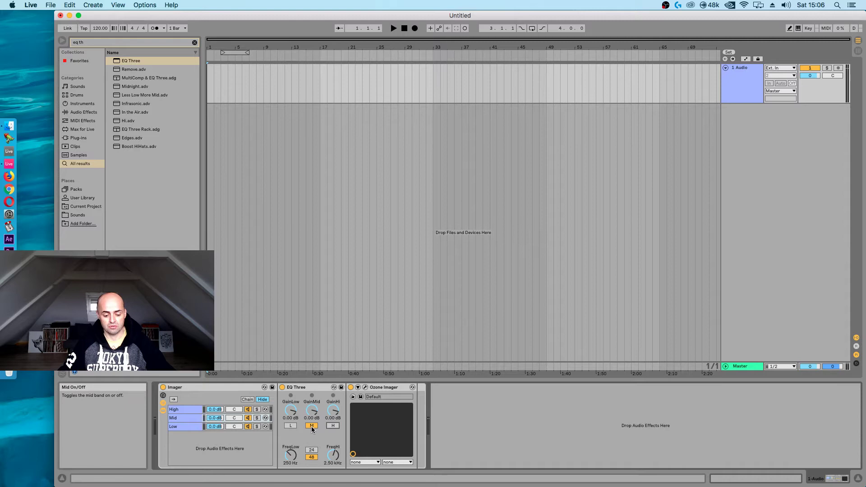
pyautogui.click(177, 411)
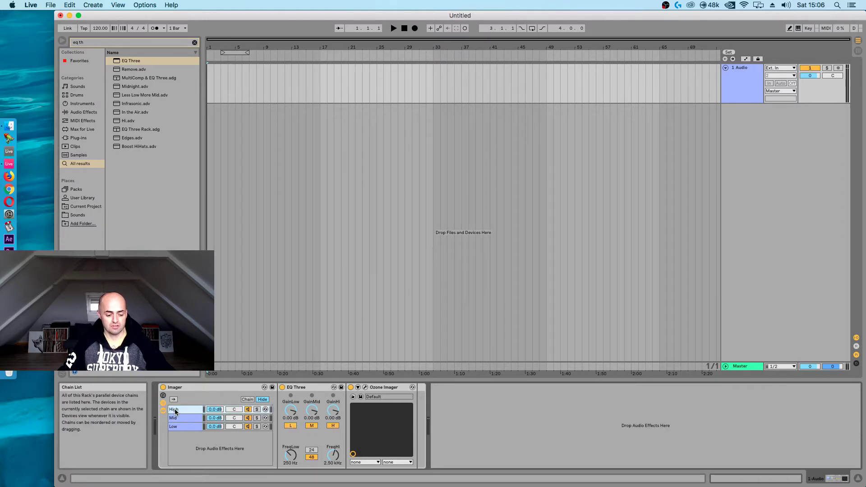
pyautogui.click(295, 426)
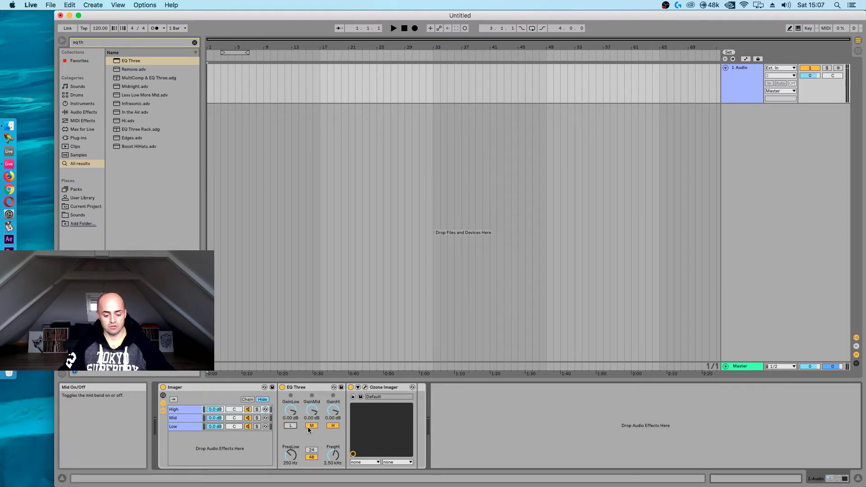
pyautogui.click(311, 426)
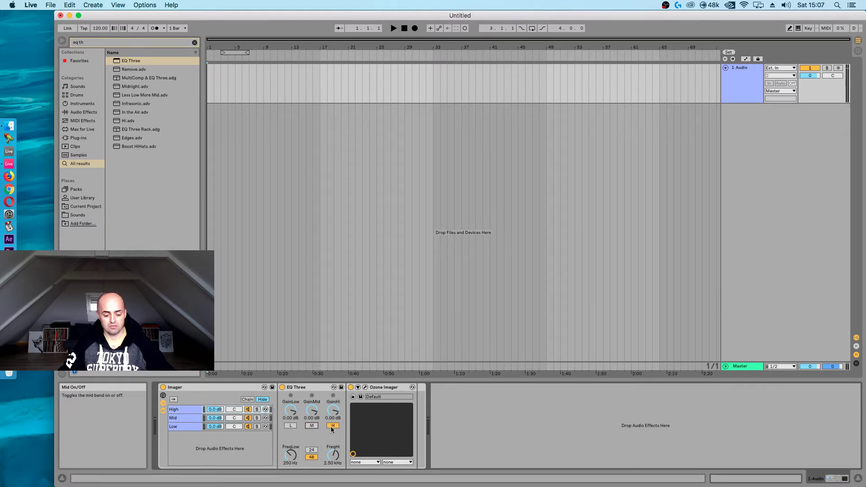
pyautogui.click(182, 412)
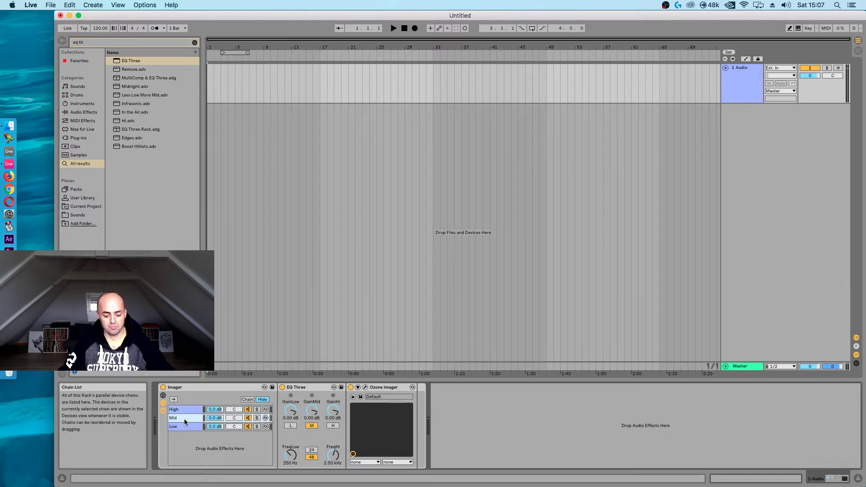
pyautogui.click(187, 426)
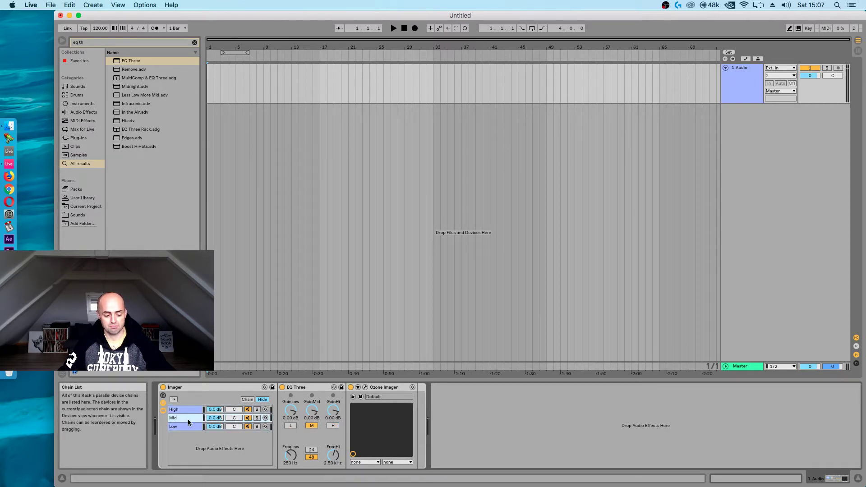
pyautogui.click(191, 410)
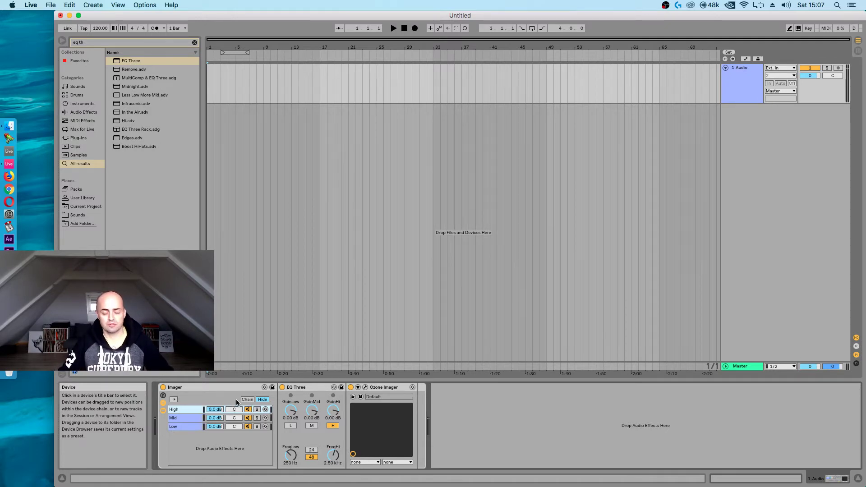
# - Show the rack's macros and open the High chain's Ozone Imager, nudging its Width
pyautogui.click(163, 396)
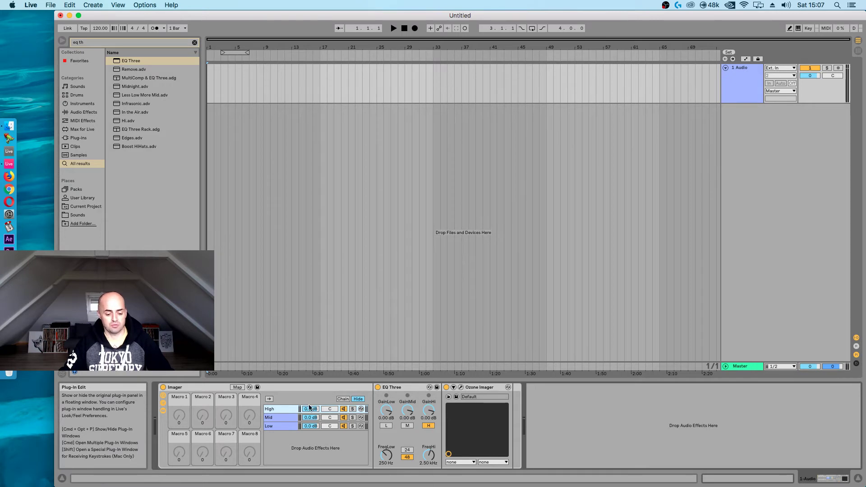
pyautogui.click(454, 388)
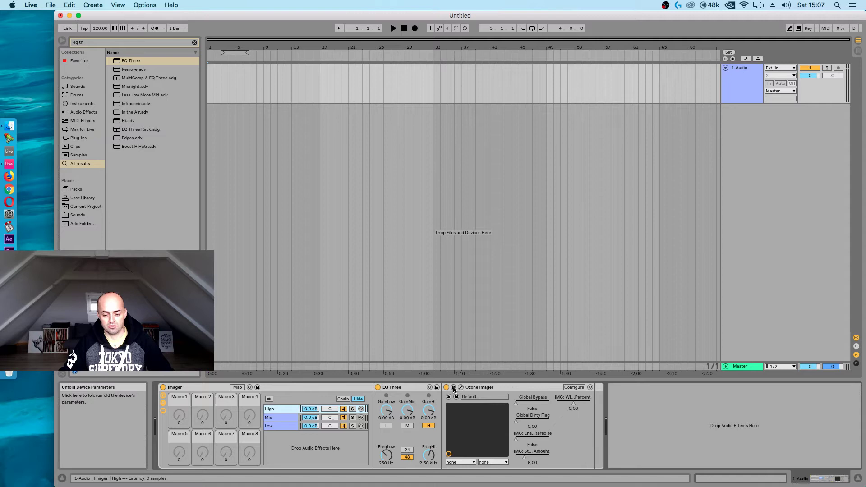
pyautogui.click(460, 388)
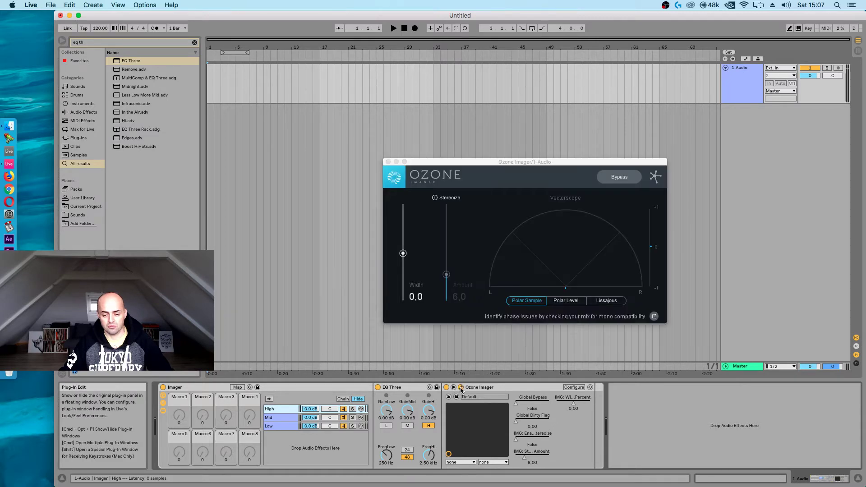
pyautogui.moveTo(405, 255)
pyautogui.mouseDown()
pyautogui.moveTo(405, 241)
pyautogui.moveTo(412, 252)
pyautogui.mouseUp()
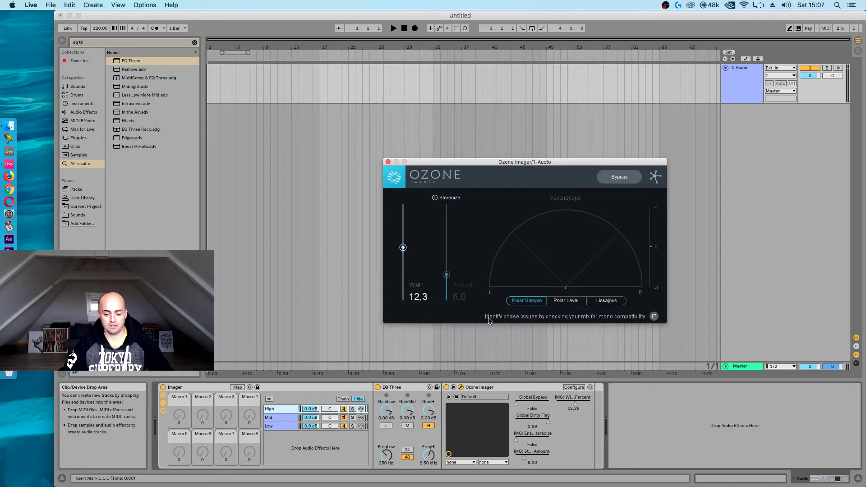
# - Map the High chain's Ozone Imager Width to Macro 1 and name that macro High
pyautogui.click(575, 387)
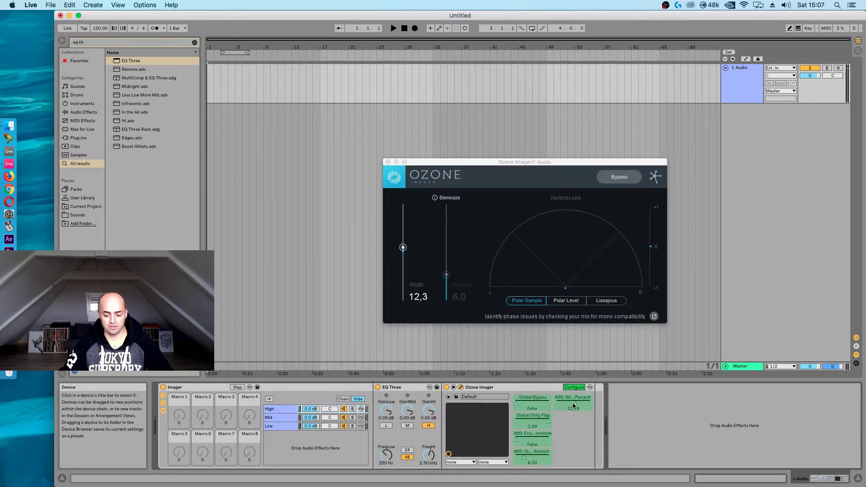
pyautogui.rightClick(574, 405)
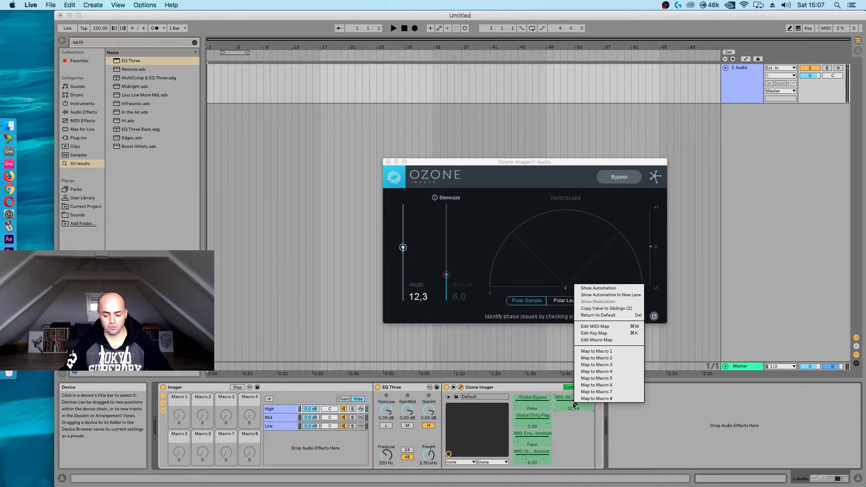
pyautogui.click(598, 352)
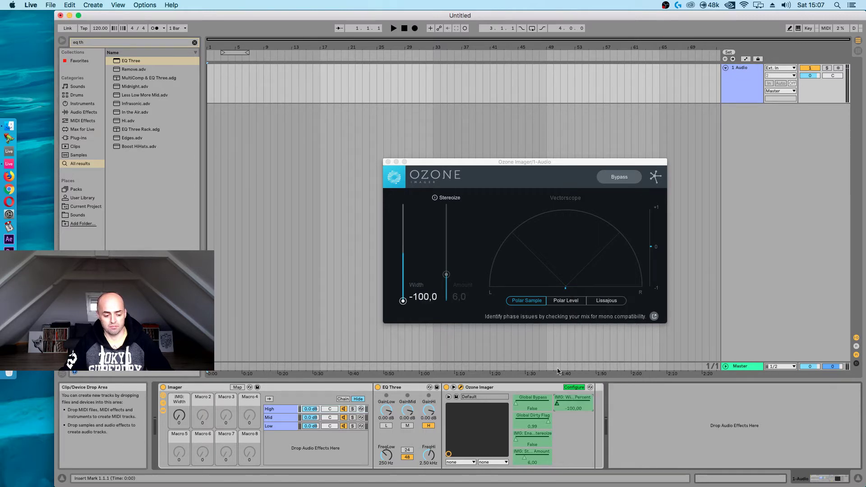
pyautogui.click(180, 400)
pyautogui.press('super+r')
pyautogui.write('Hi')
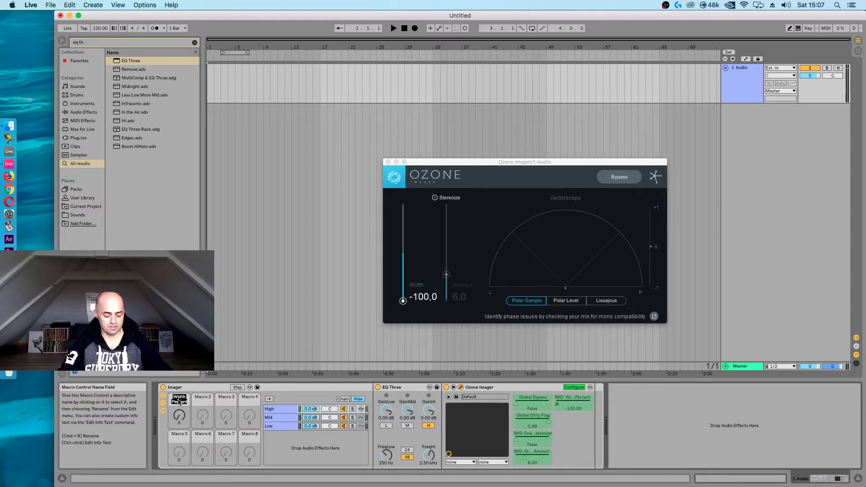
pyautogui.press('Return')
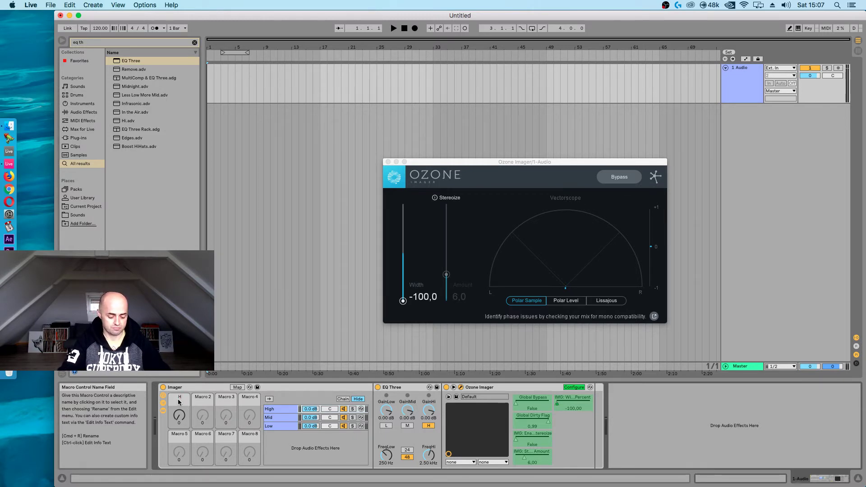
# - Map the Mid chain's Ozone Imager Width to Macro 2, named Mid, and close the plug-in
pyautogui.click(574, 387)
pyautogui.press('Down')
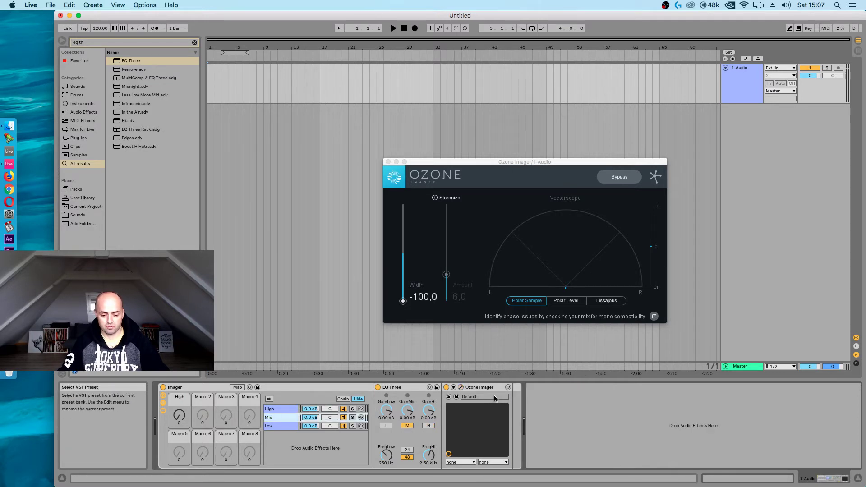
pyautogui.click(454, 387)
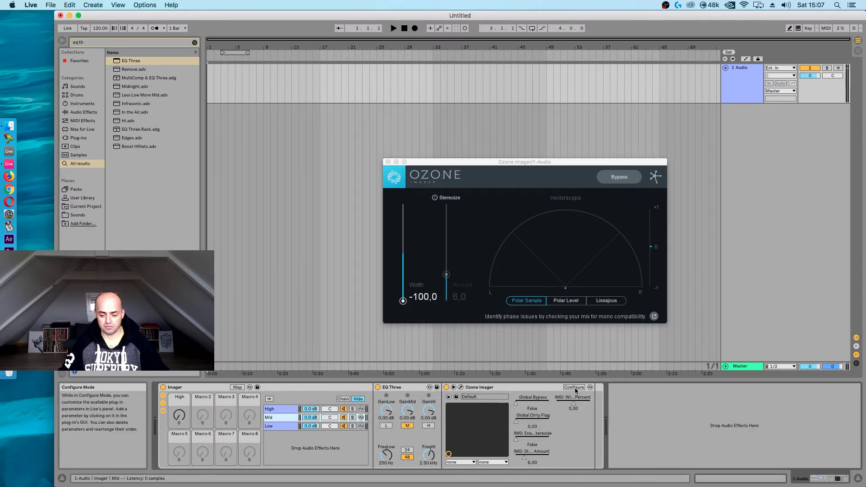
pyautogui.click(388, 162)
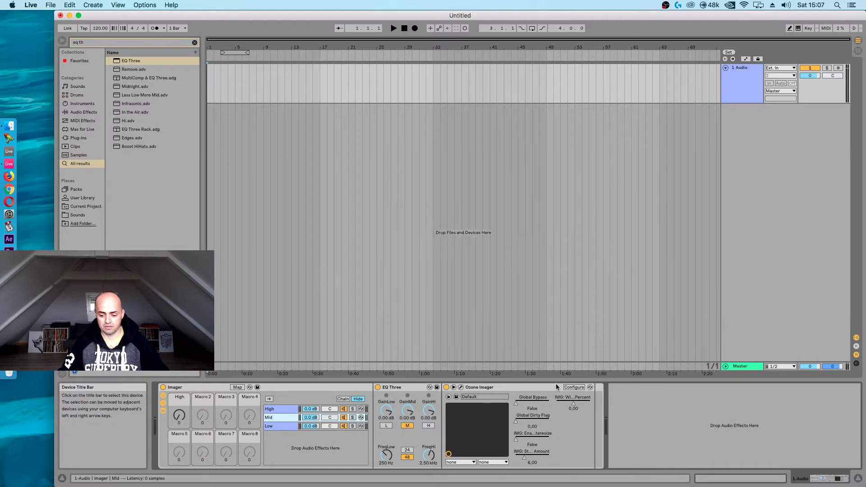
pyautogui.click(571, 391)
pyautogui.rightClick(575, 405)
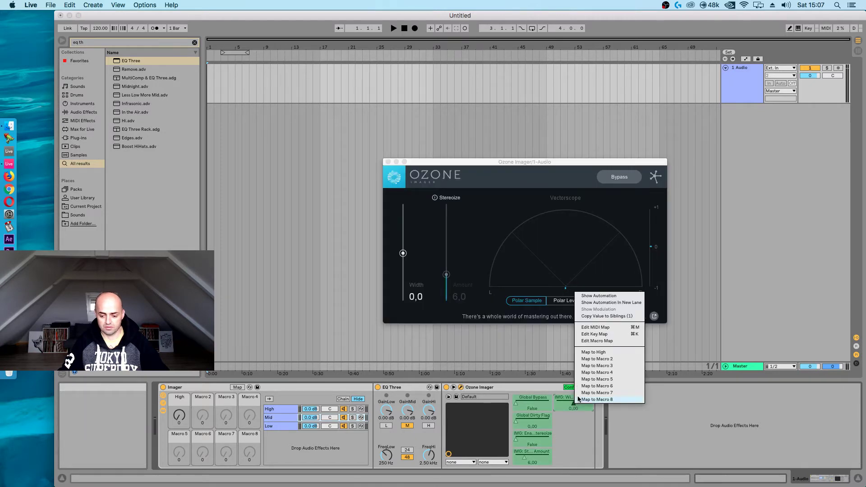
pyautogui.click(598, 359)
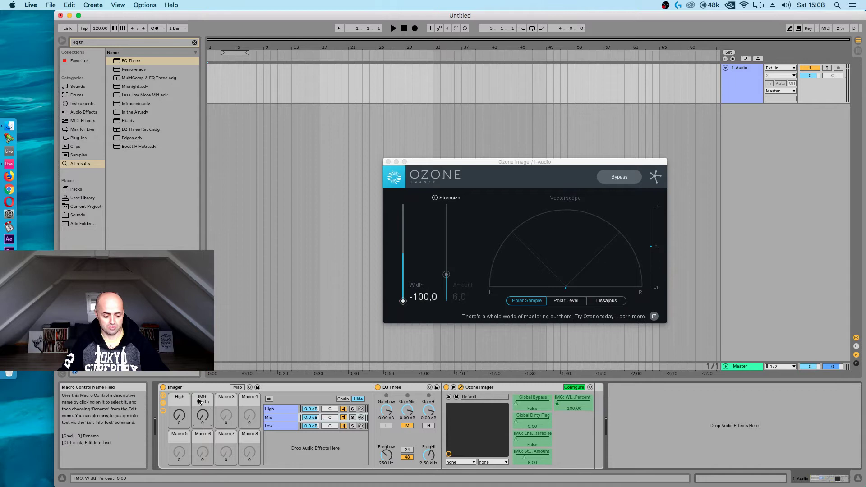
pyautogui.write('M')
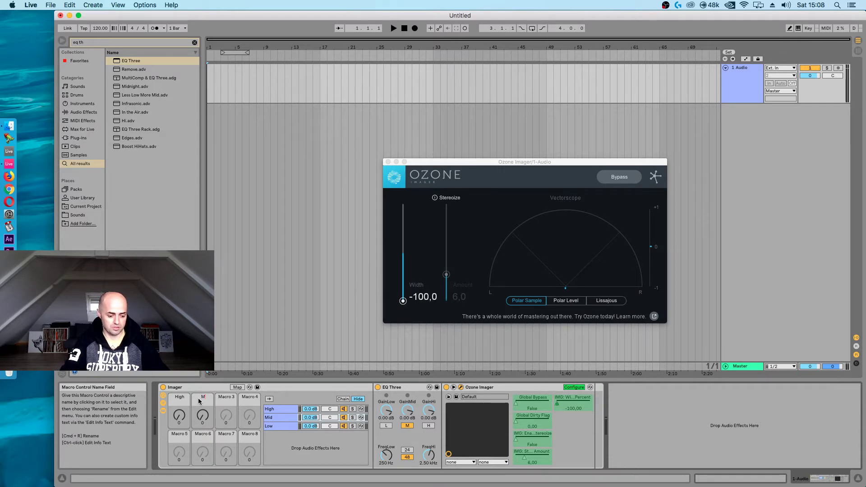
pyautogui.write('id')
pyautogui.press('Return')
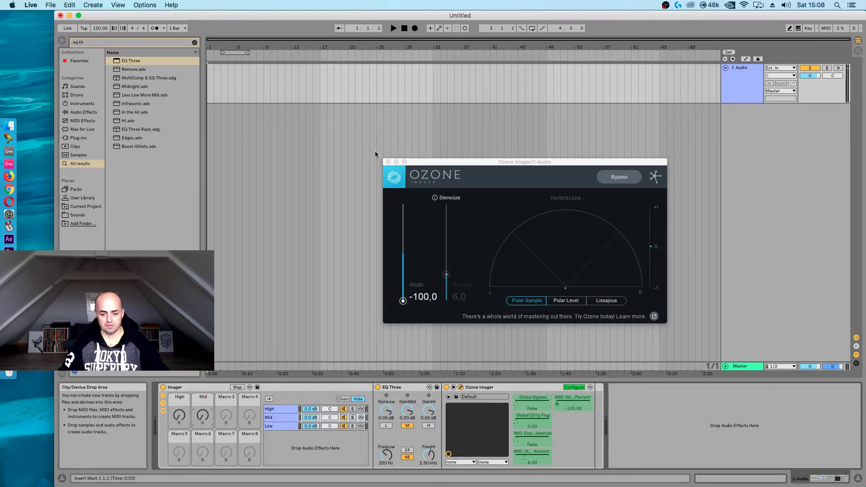
pyautogui.click(388, 163)
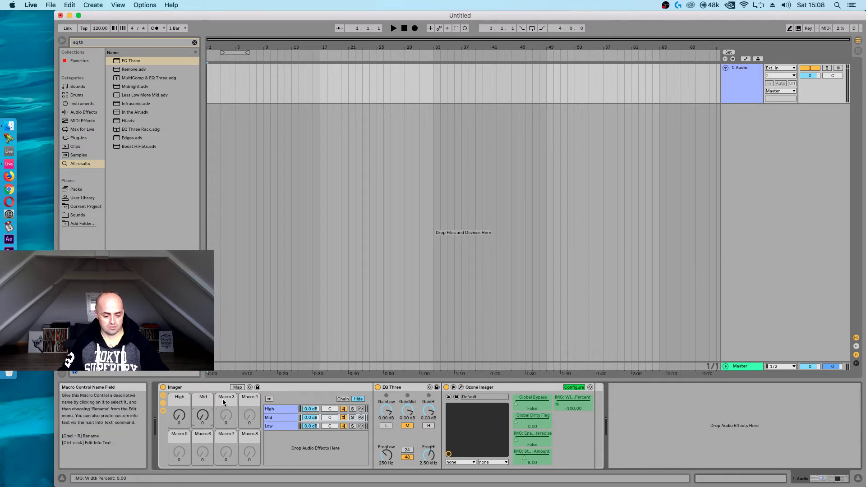
# - Map the Low chain's Ozone Imager Width to Macro 3, named Low, then exit Configure
pyautogui.click(273, 427)
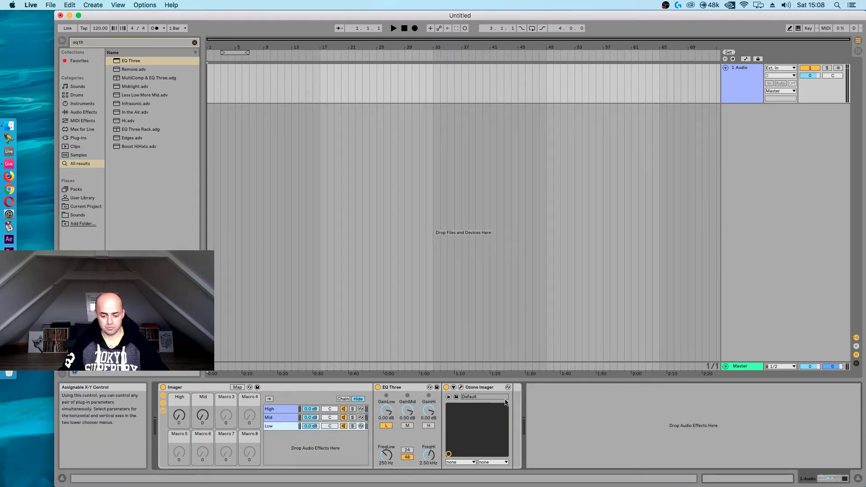
pyautogui.click(453, 387)
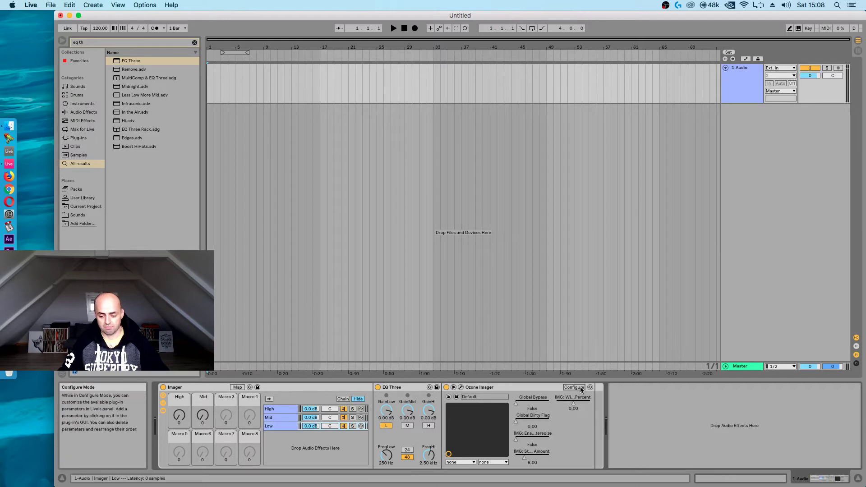
pyautogui.click(580, 387)
pyautogui.rightClick(574, 409)
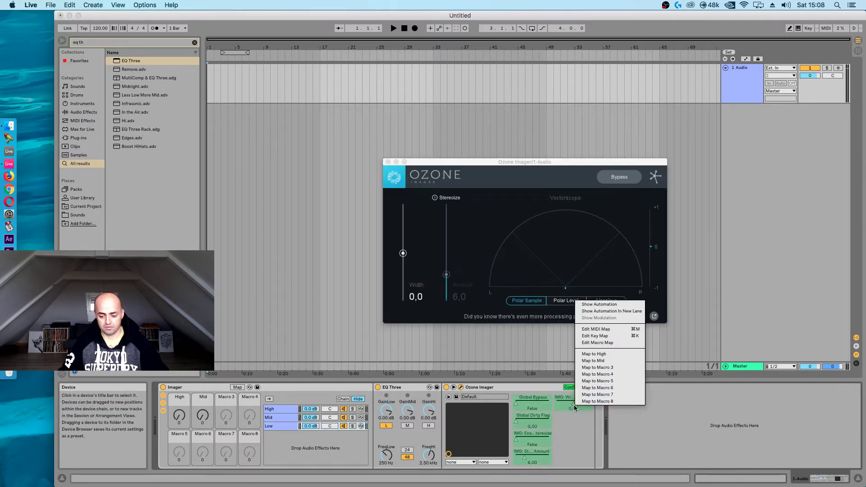
pyautogui.click(596, 368)
pyautogui.press('cmd+r')
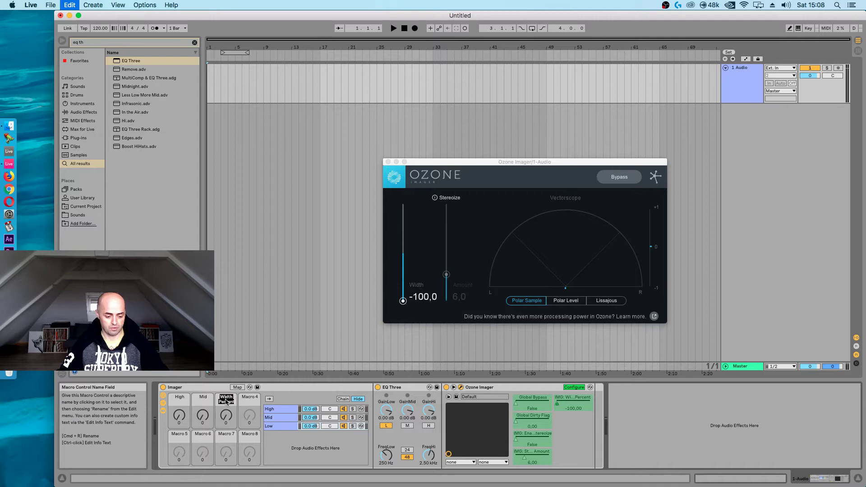
pyautogui.write('Low')
pyautogui.press('Return')
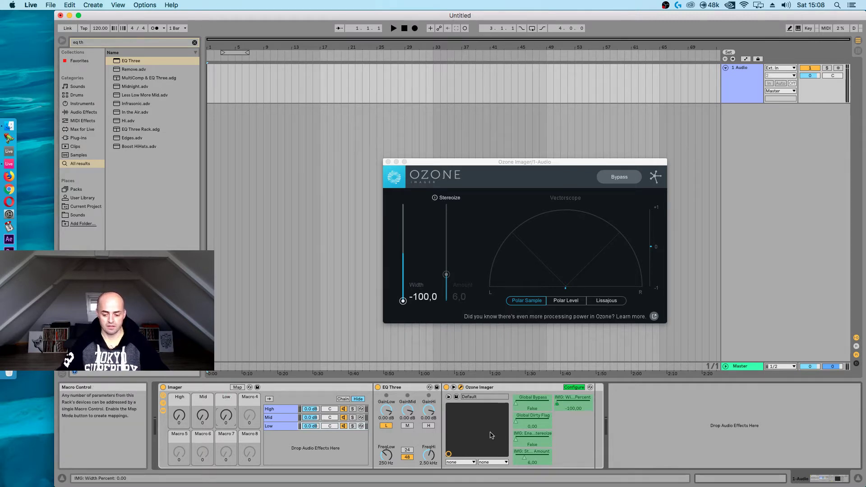
pyautogui.click(574, 387)
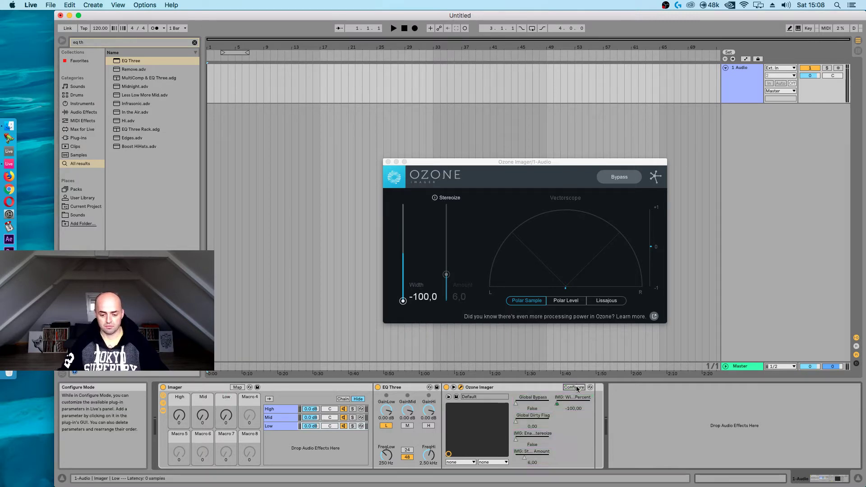
pyautogui.click(388, 163)
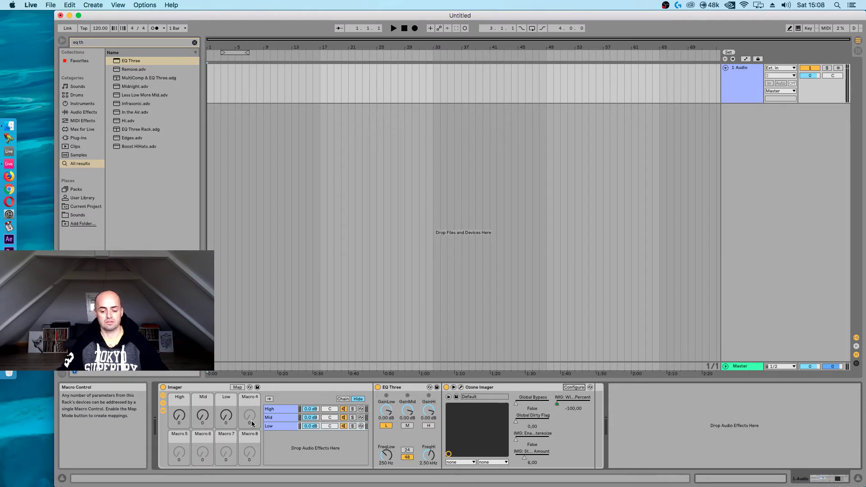
# - Raise the Low band width macro to about 64
pyautogui.moveTo(226, 415); pyautogui.dragTo(179, 406)
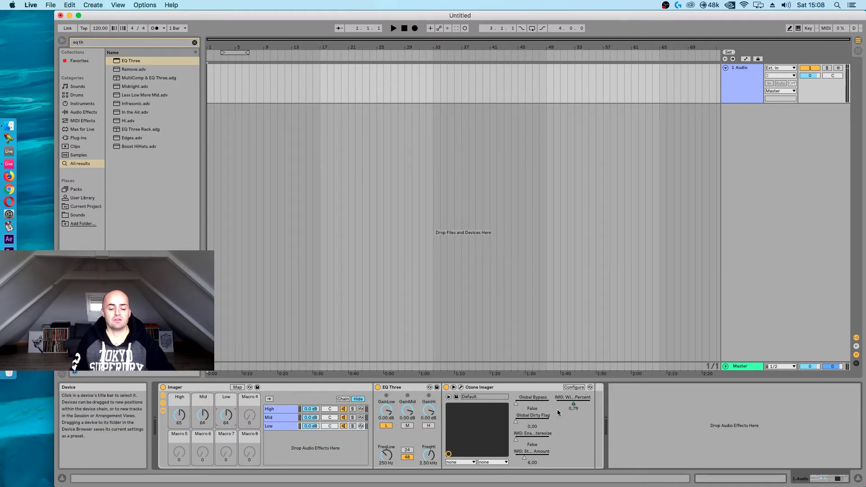
# - Enable Stereoize in the Ozone Imager, set its Amount to about 8.8, and close the plug-in window
pyautogui.click(461, 388)
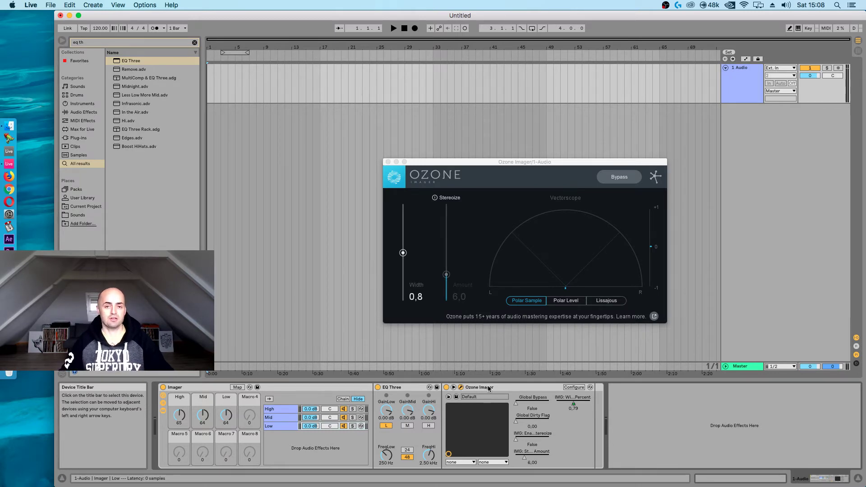
pyautogui.click(435, 199)
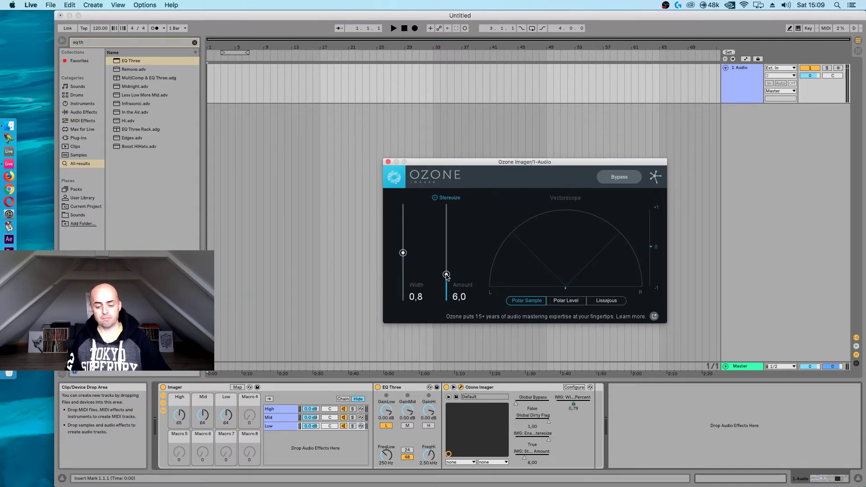
pyautogui.moveTo(446, 275)
pyautogui.mouseDown()
pyautogui.moveTo(446, 240)
pyautogui.moveTo(446, 296)
pyautogui.moveTo(447, 246)
pyautogui.moveTo(447, 271)
pyautogui.moveTo(449, 263)
pyautogui.mouseUp()
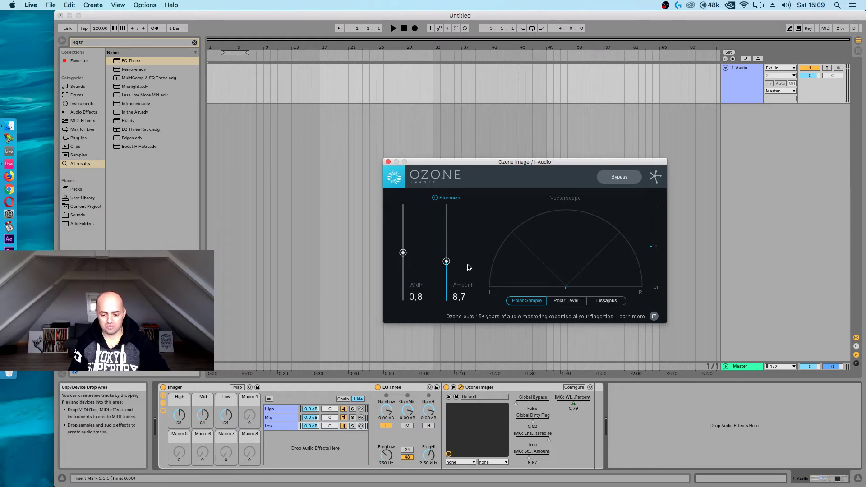
pyautogui.moveTo(446, 262); pyautogui.dragTo(436, 204)
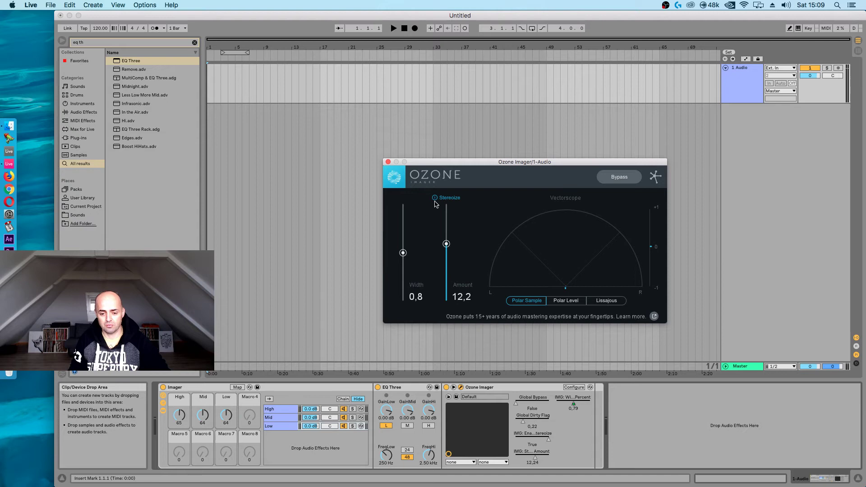
pyautogui.moveTo(451, 246); pyautogui.dragTo(447, 261)
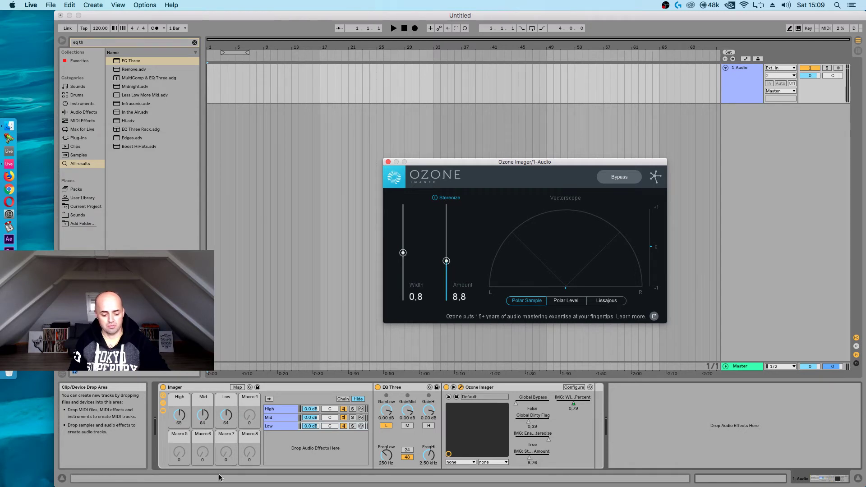
pyautogui.click(388, 162)
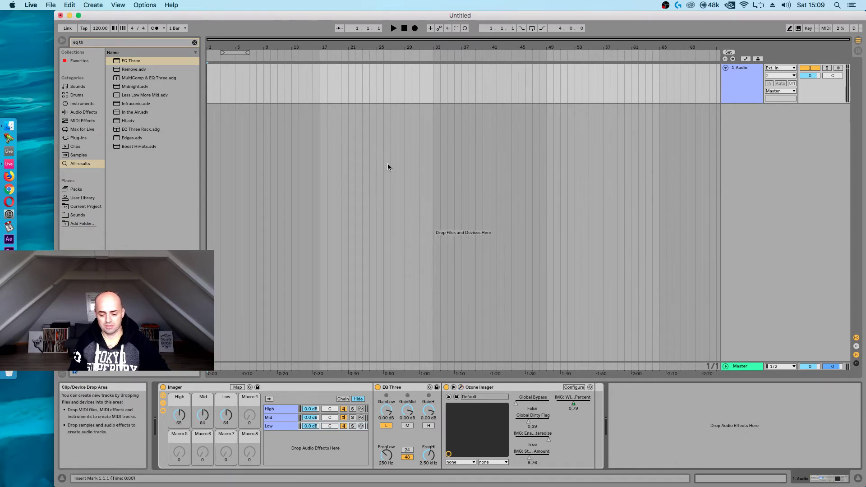
# - Map the Stereoize Amount to Macro 4 and rename the macro 'Stereoize'
pyautogui.rightClick(529, 458)
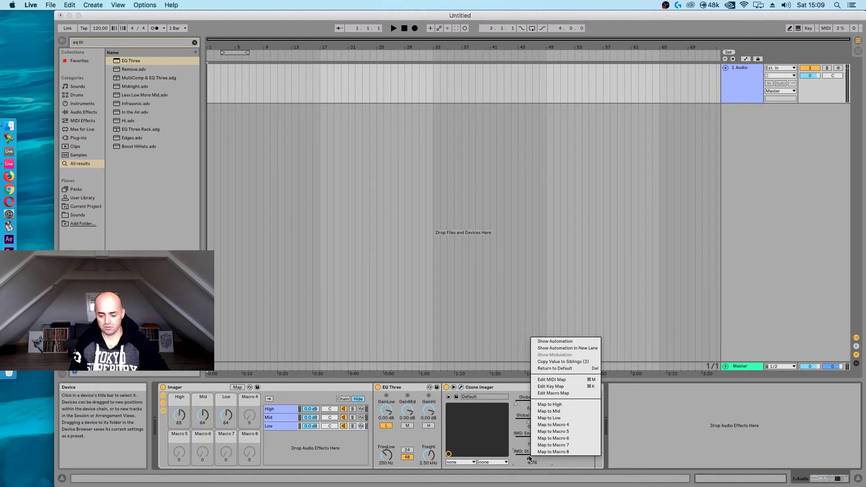
pyautogui.click(551, 425)
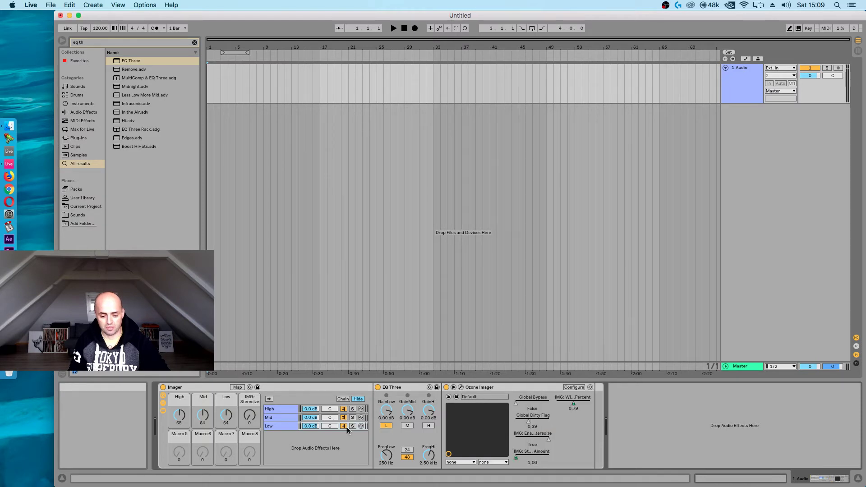
pyautogui.click(249, 403)
pyautogui.write('Ster')
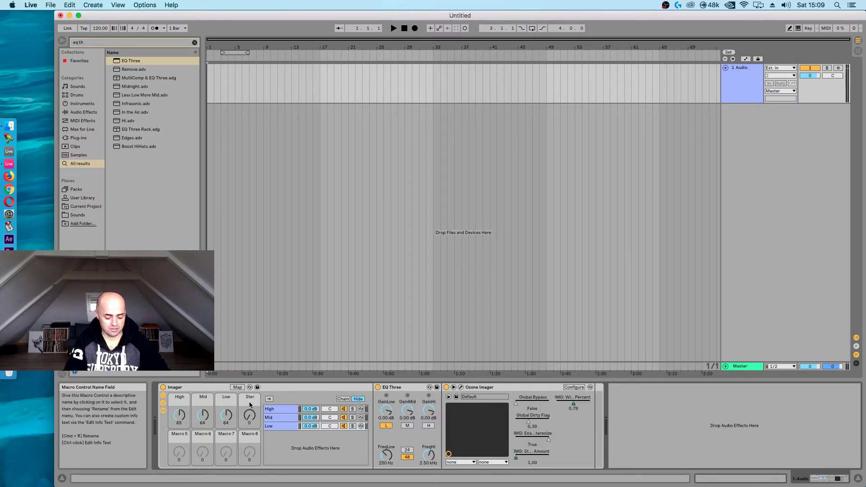
pyautogui.write('eoiz')
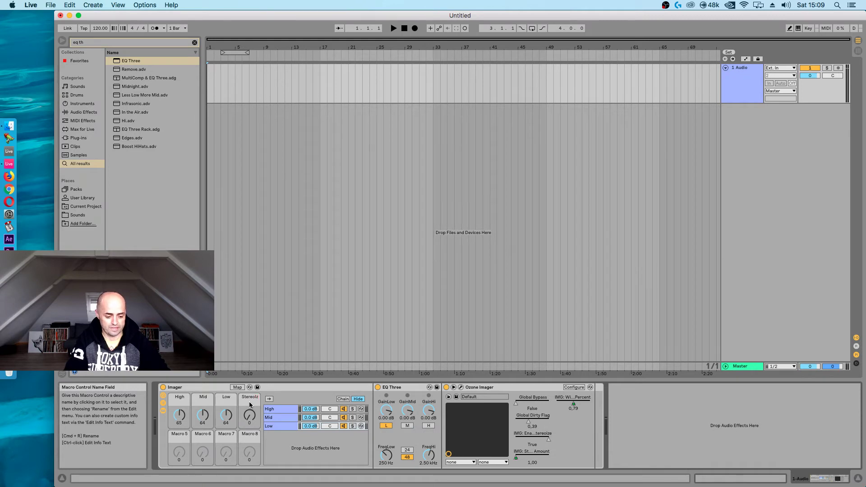
pyautogui.write('e')
pyautogui.press('Return')
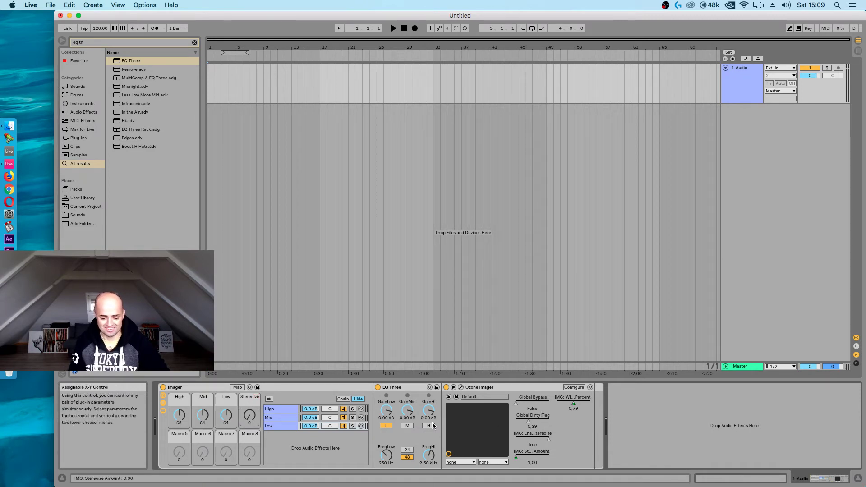
# - Map the Mid chain's Ozone Imager Stereoize Amount to the Stereoize macro and enable Stereoize
pyautogui.click(287, 420)
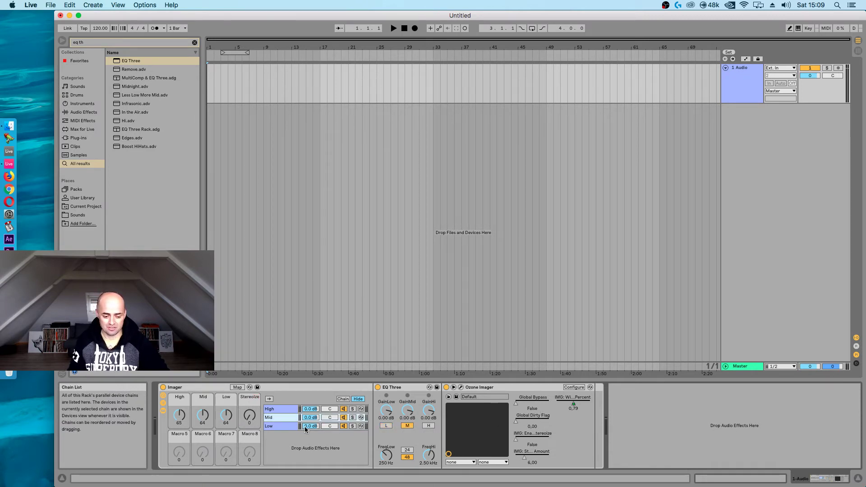
pyautogui.click(574, 387)
pyautogui.rightClick(529, 453)
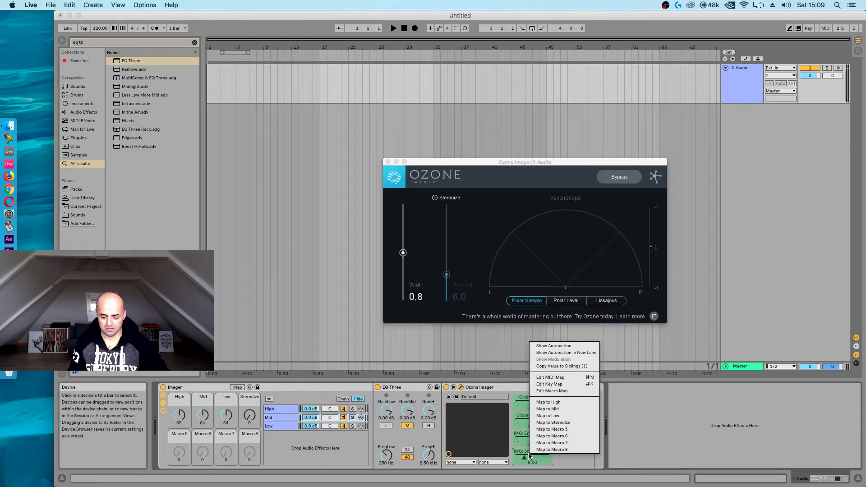
pyautogui.click(563, 423)
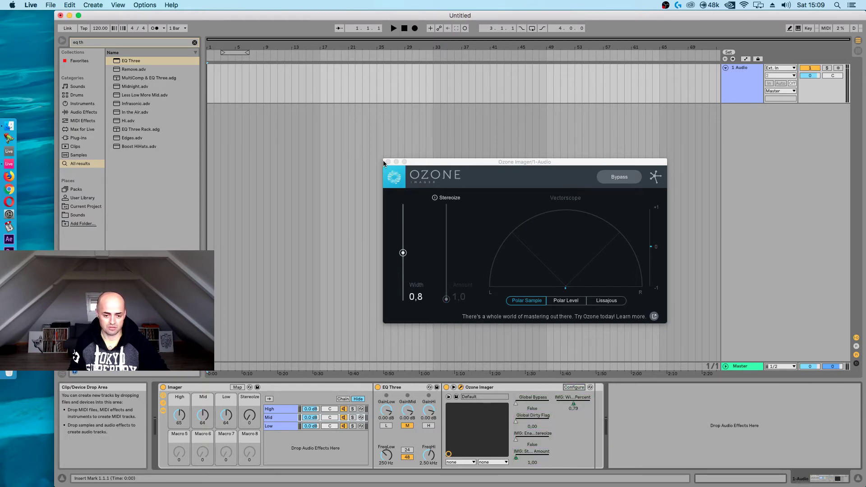
pyautogui.click(436, 198)
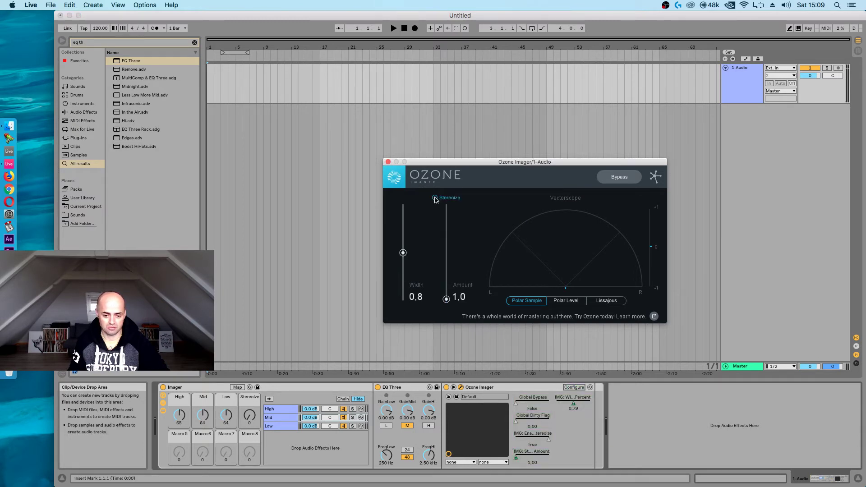
pyautogui.click(389, 162)
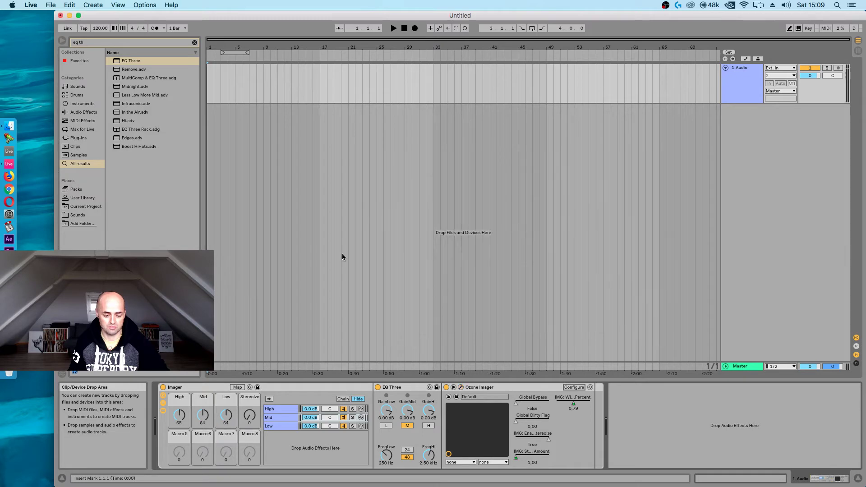
# - Map the High chain's Ozone Imager Stereoize Amount to the Stereoize macro and enable Stereoize
pyautogui.click(286, 410)
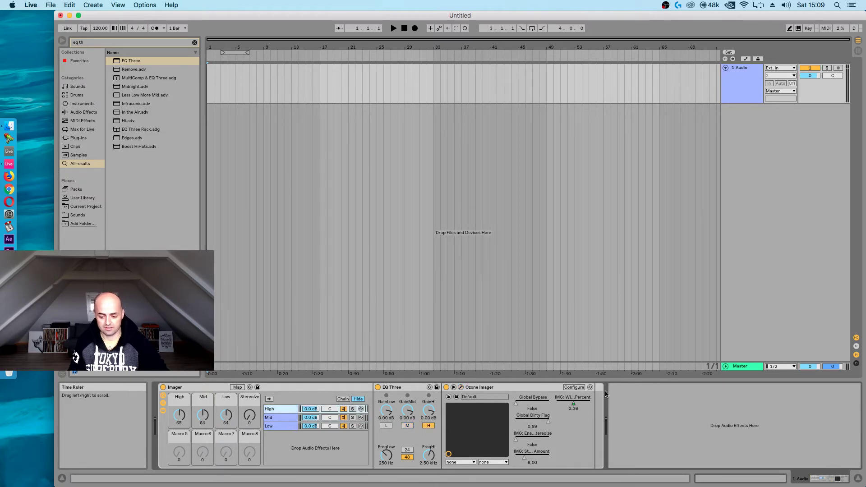
pyautogui.click(574, 387)
pyautogui.rightClick(536, 453)
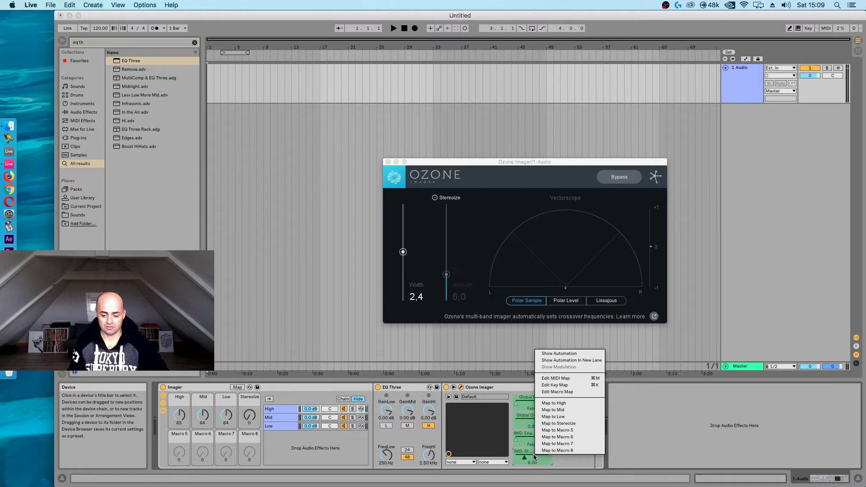
pyautogui.click(566, 425)
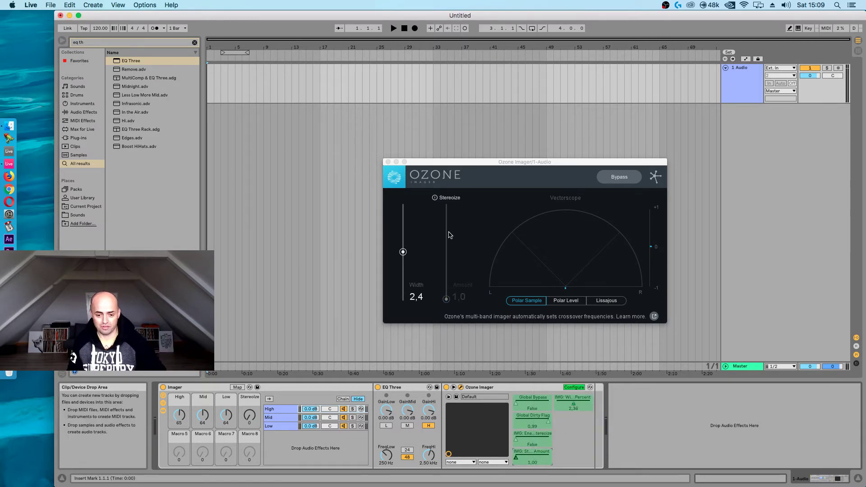
pyautogui.click(435, 198)
pyautogui.click(388, 162)
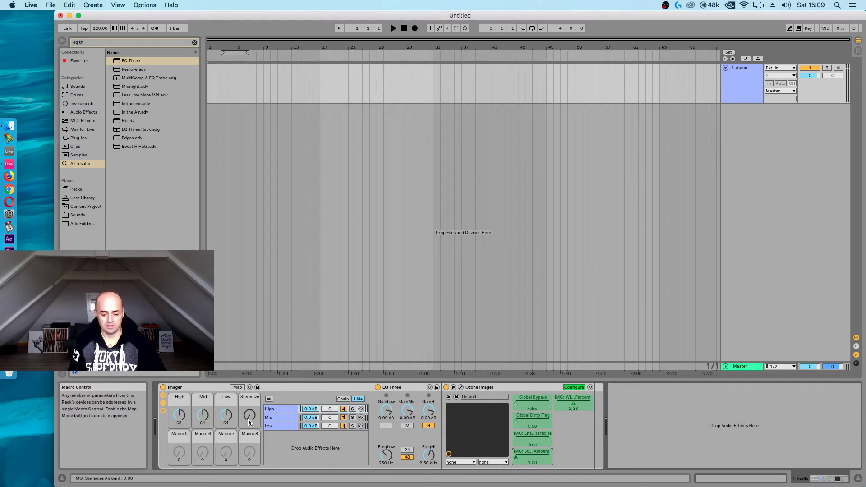
# - Leave Configure mode, raise the Stereoize macro, and place the High and Mid imager windows side by side
pyautogui.click(574, 387)
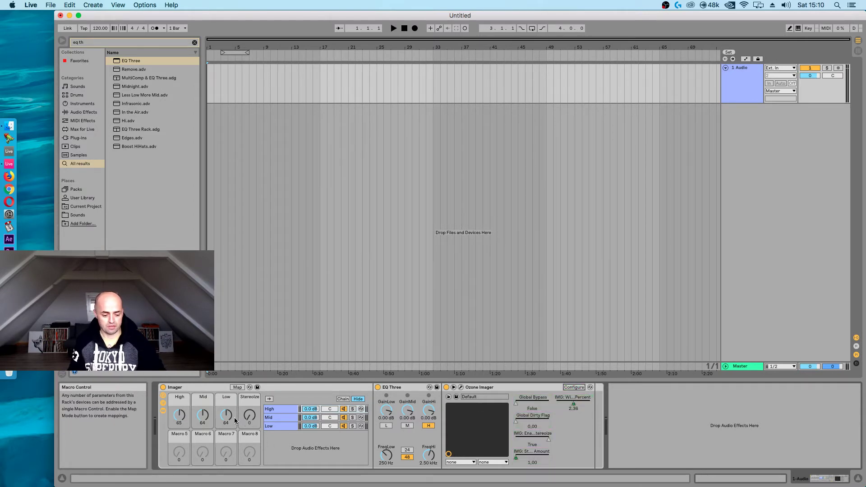
pyautogui.moveTo(249, 415); pyautogui.dragTo(249, 398)
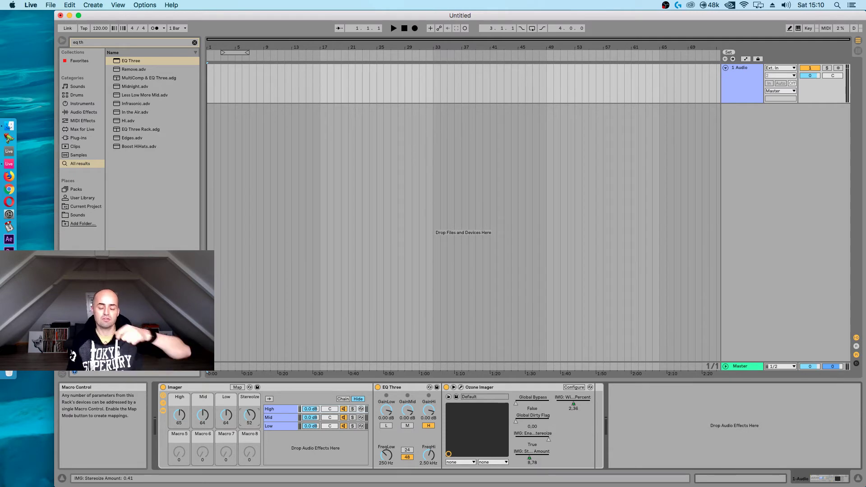
pyautogui.click(454, 387)
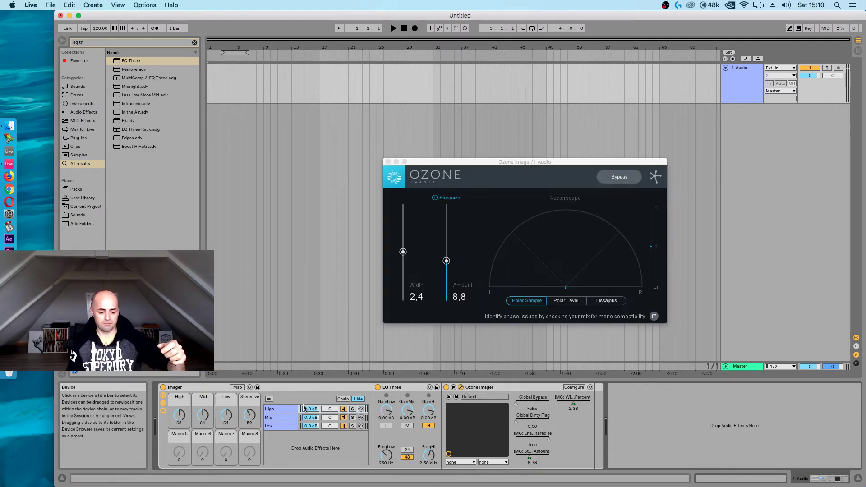
pyautogui.moveTo(442, 163); pyautogui.dragTo(309, 112)
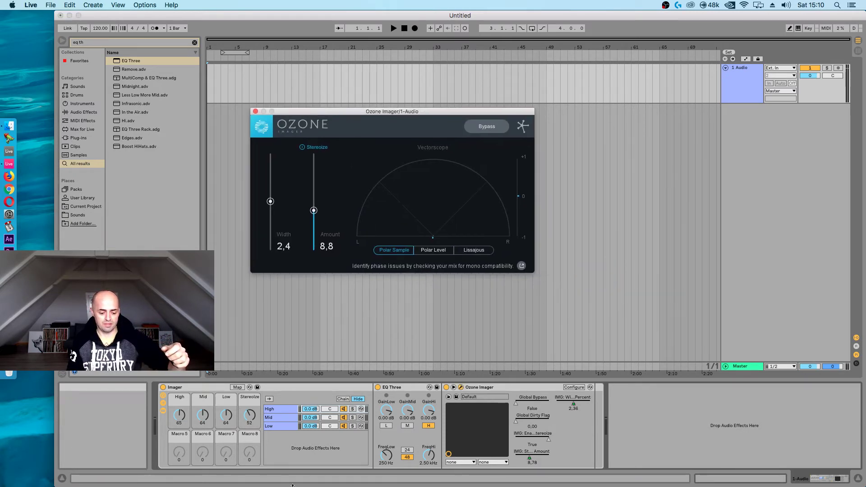
pyautogui.click(281, 417)
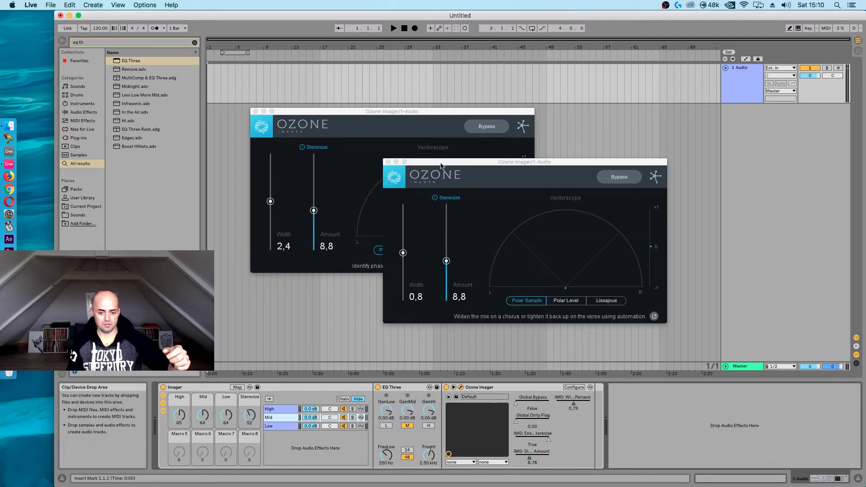
pyautogui.moveTo(440, 162); pyautogui.dragTo(585, 115)
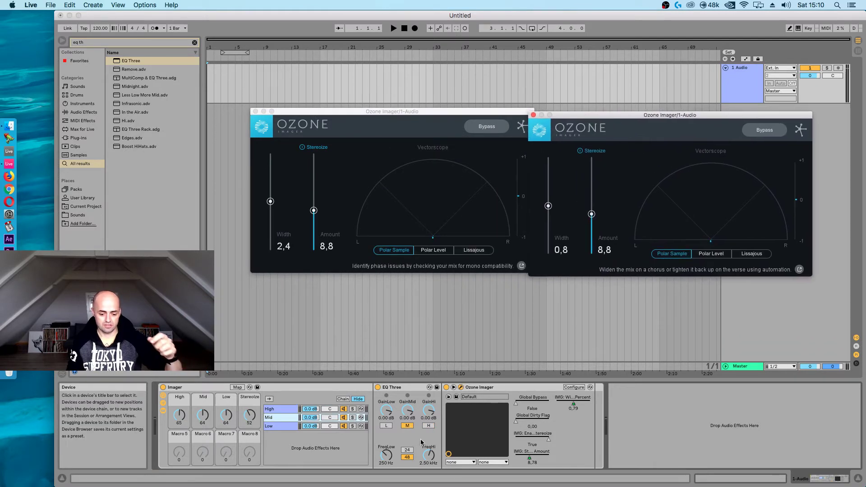
# - Open the Low chain's Ozone Imager window and move it to the lower right
pyautogui.click(280, 426)
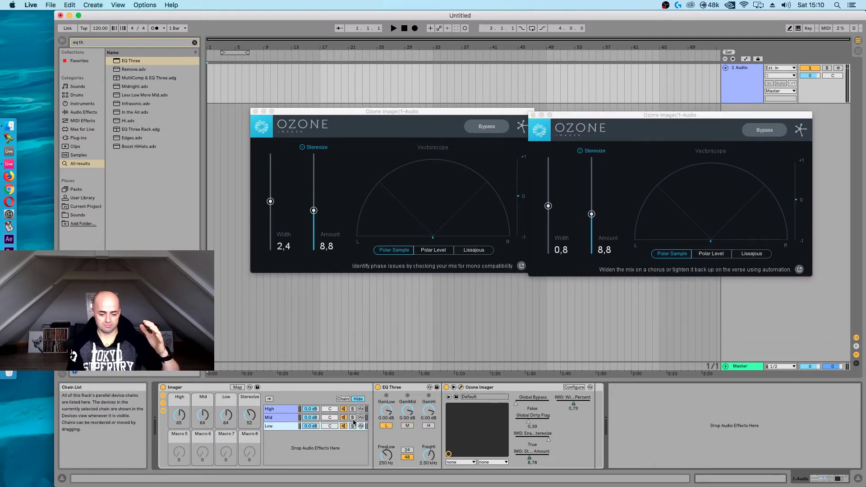
pyautogui.click(466, 391)
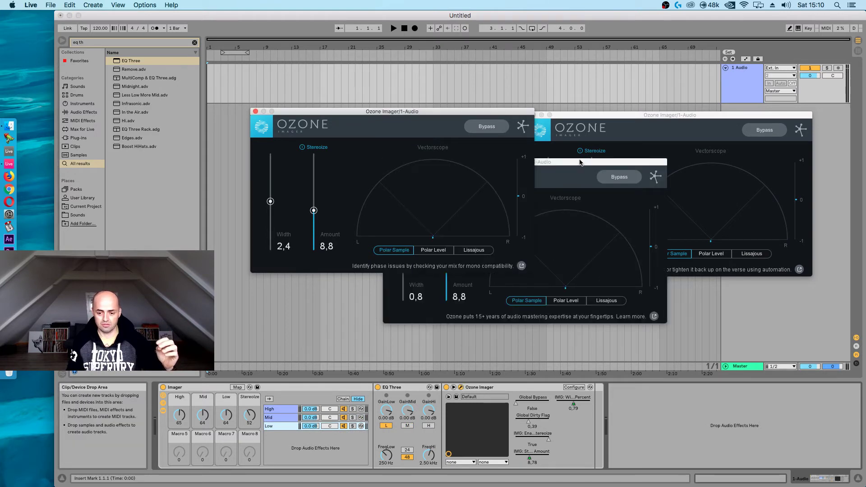
pyautogui.moveTo(582, 162); pyautogui.dragTo(722, 290)
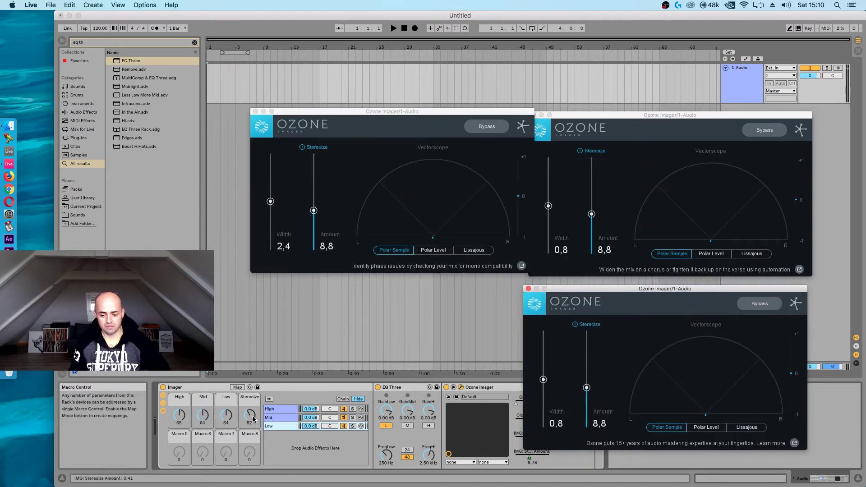
# - Raise the Stereoize and High macros and set the Low macro to 64
pyautogui.moveTo(259, 421)
pyautogui.mouseDown()
pyautogui.moveTo(259, 436)
pyautogui.moveTo(259, 389)
pyautogui.moveTo(259, 438)
pyautogui.moveTo(259, 420)
pyautogui.moveTo(259, 430)
pyautogui.mouseUp()
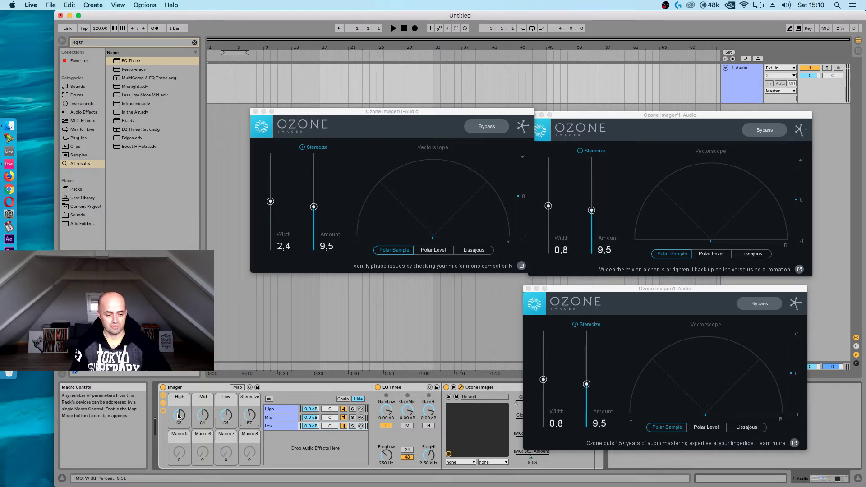
pyautogui.moveTo(180, 416); pyautogui.dragTo(227, 414)
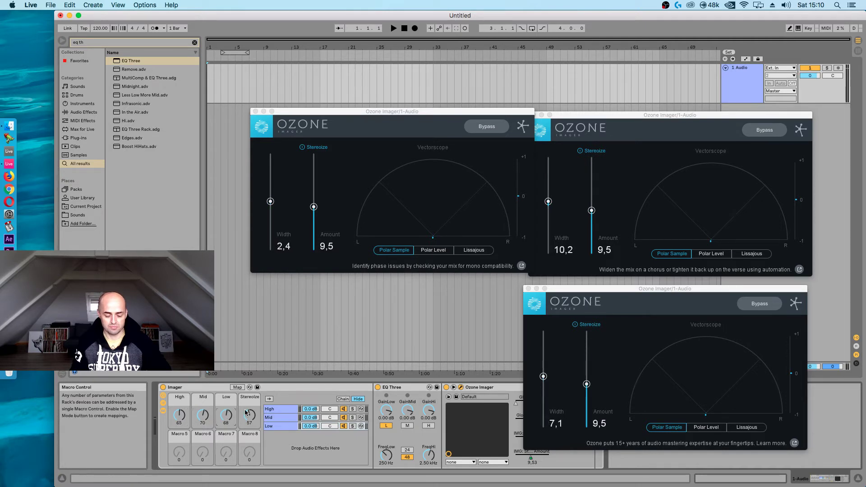
pyautogui.click(204, 416)
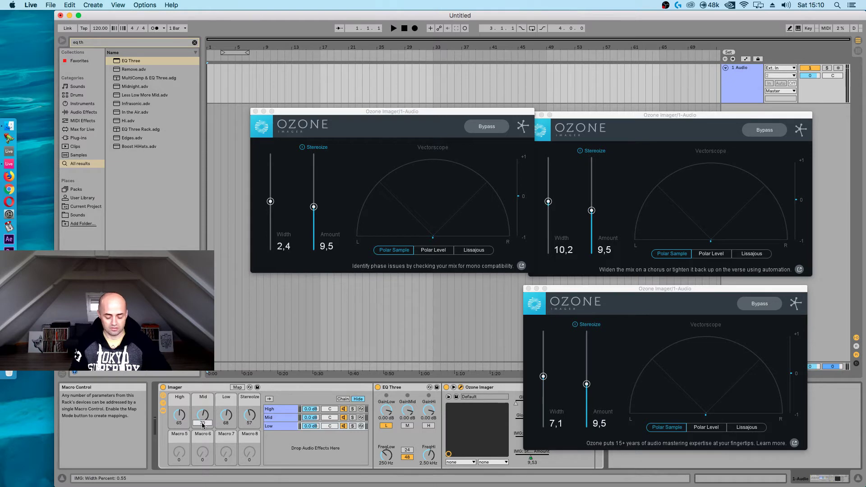
pyautogui.click(231, 427)
pyautogui.write('64')
pyautogui.press('Return')
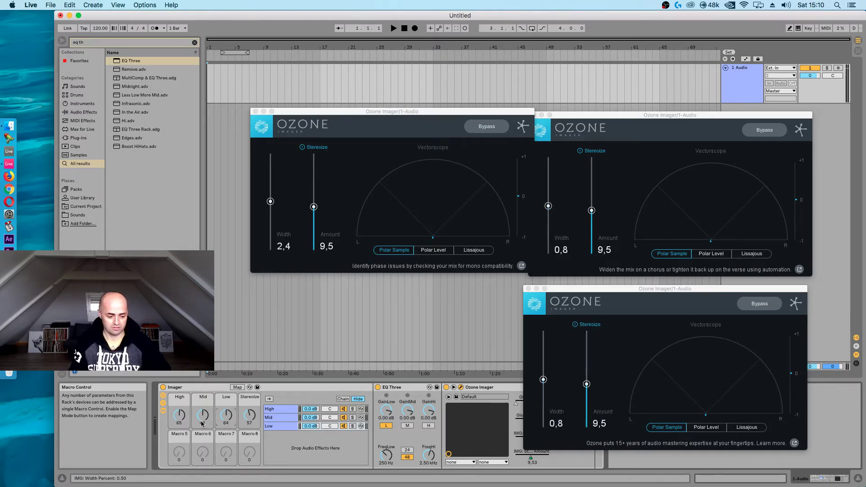
# - Set the High macro to 63 and close the lower and left Ozone Imager windows
pyautogui.click(179, 420)
pyautogui.write('63')
pyautogui.press('Return')
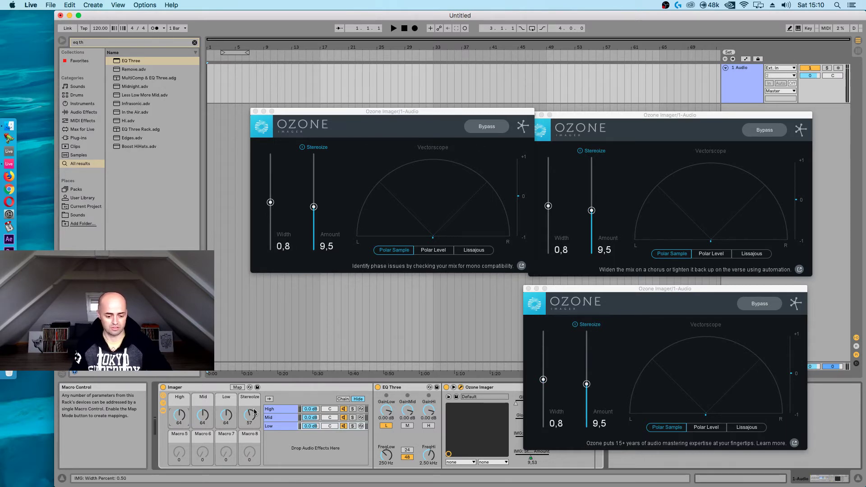
pyautogui.click(526, 290)
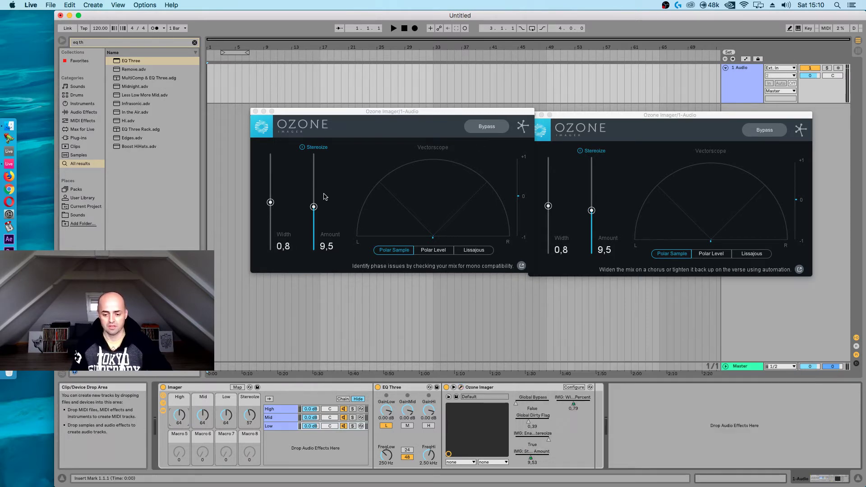
pyautogui.click(255, 111)
# - Close the last Ozone Imager window and collapse the rack's devices and chain list
pyautogui.click(533, 116)
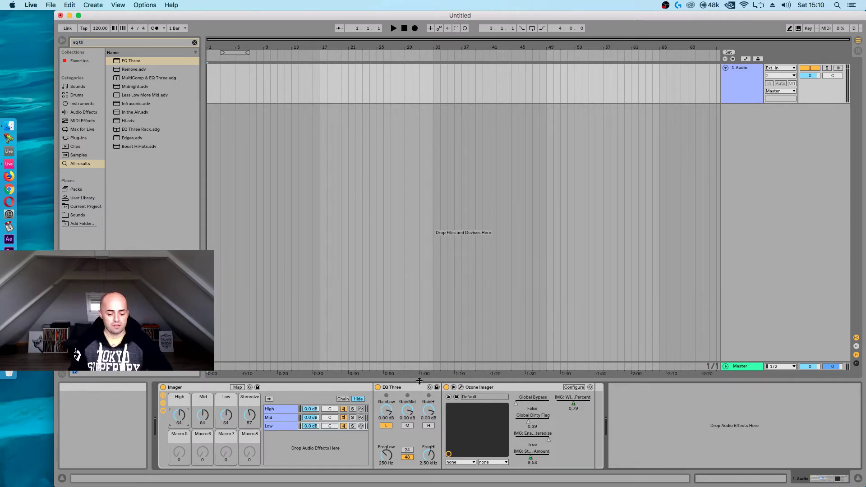
pyautogui.click(163, 411)
pyautogui.click(163, 403)
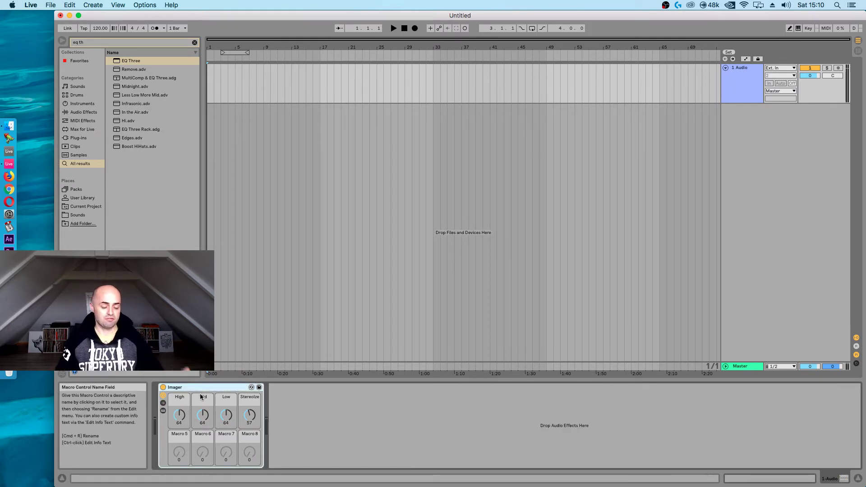
# - Search the browser for 'imager' and add Ozone Imager after the Imager rack
pyautogui.click(153, 43)
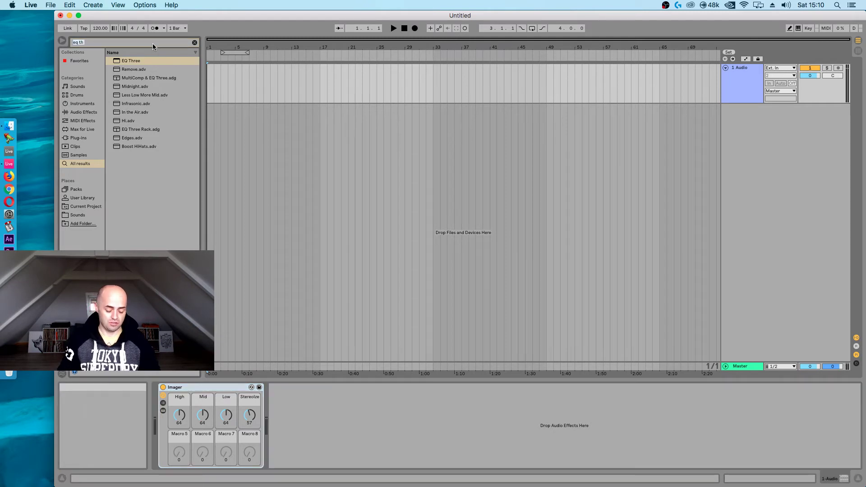
pyautogui.write('imager')
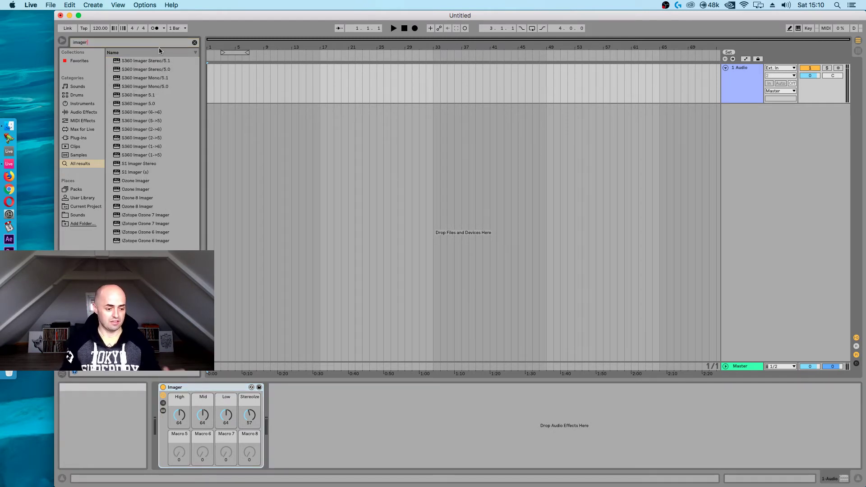
pyautogui.moveTo(116, 191); pyautogui.dragTo(334, 410)
pyautogui.moveTo(708, 298); pyautogui.dragTo(671, 192)
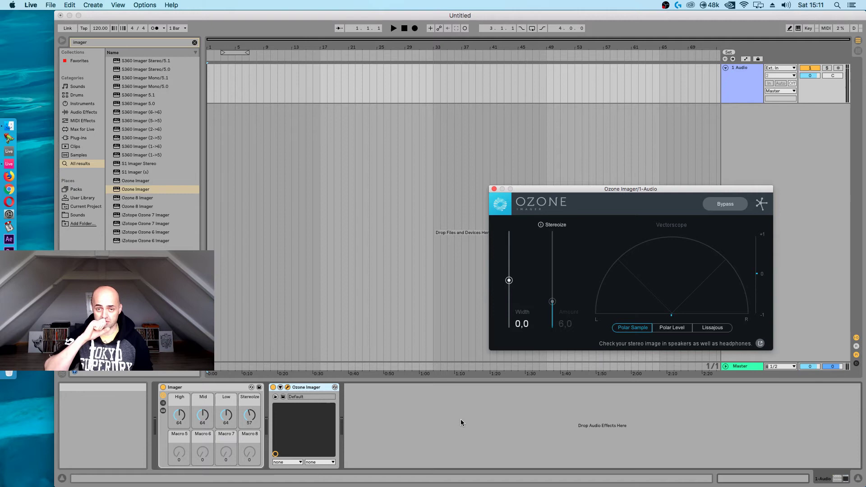
# - Clear the browser search and toggle Sonarworks Reference 3 in the menuBUS routing menu
pyautogui.click(194, 42)
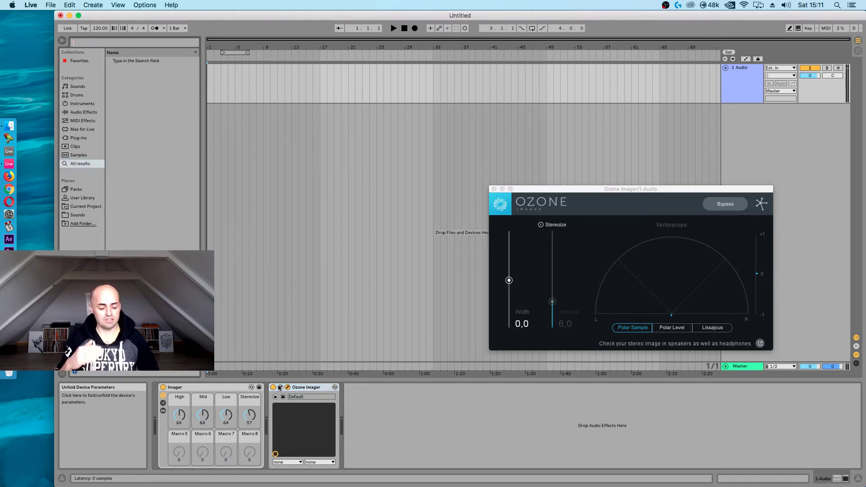
pyautogui.click(715, 6)
pyautogui.click(707, 68)
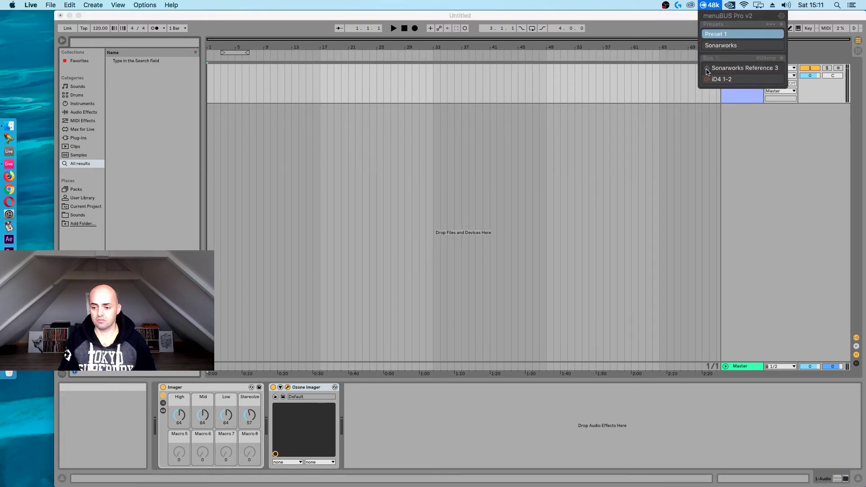
pyautogui.click(756, 141)
pyautogui.click(102, 43)
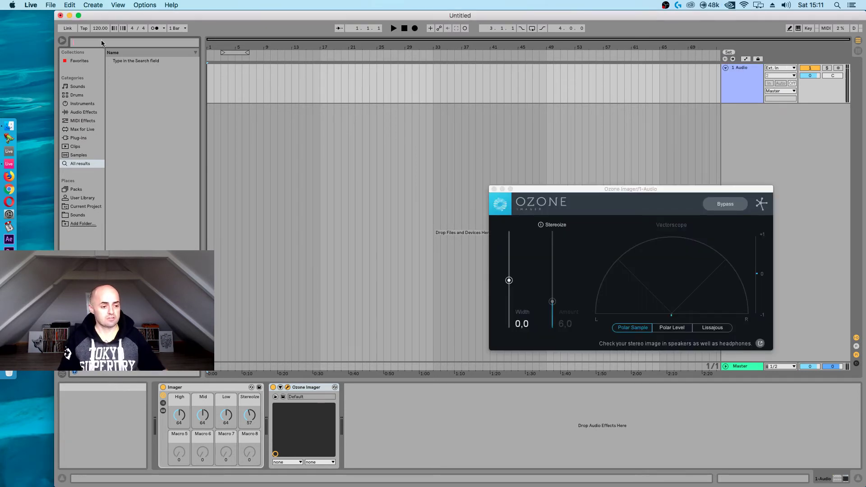
# - Browse Sounds > Samplephonics > BeatScene_Wav_SP > Loops > Drums and place a drum loop at the track start
pyautogui.click(79, 214)
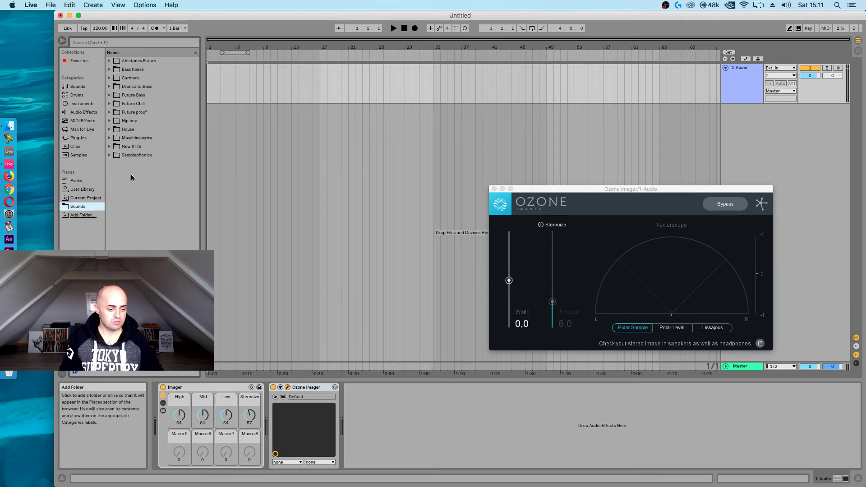
pyautogui.click(109, 154)
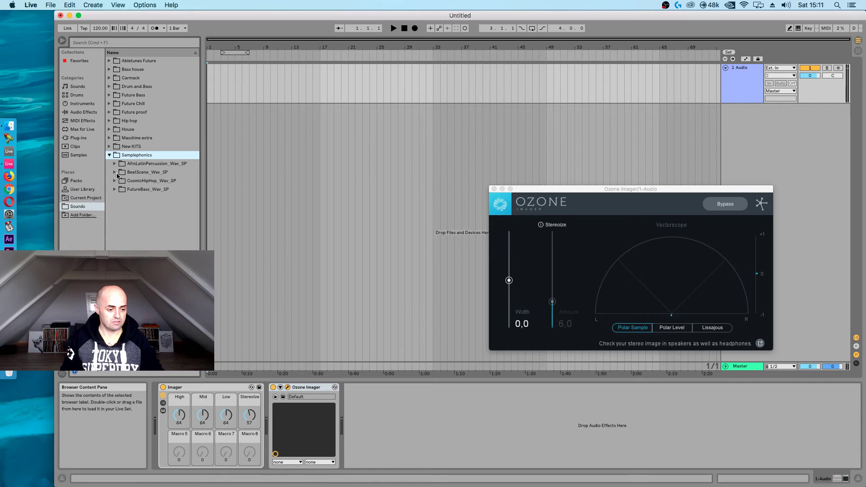
pyautogui.click(115, 172)
pyautogui.click(124, 181)
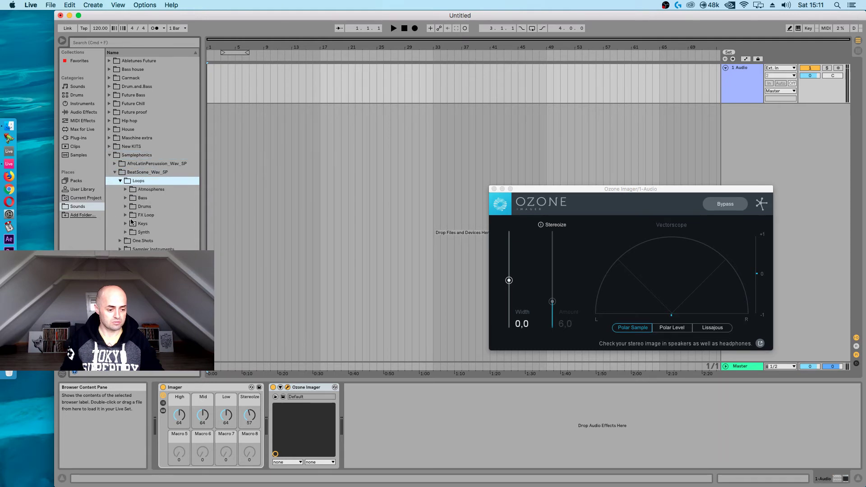
pyautogui.click(126, 206)
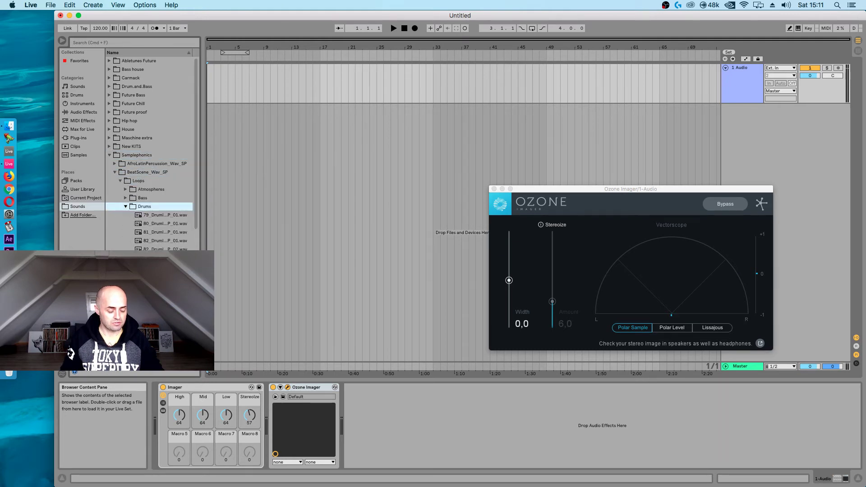
pyautogui.scroll(-3, 149, 154)
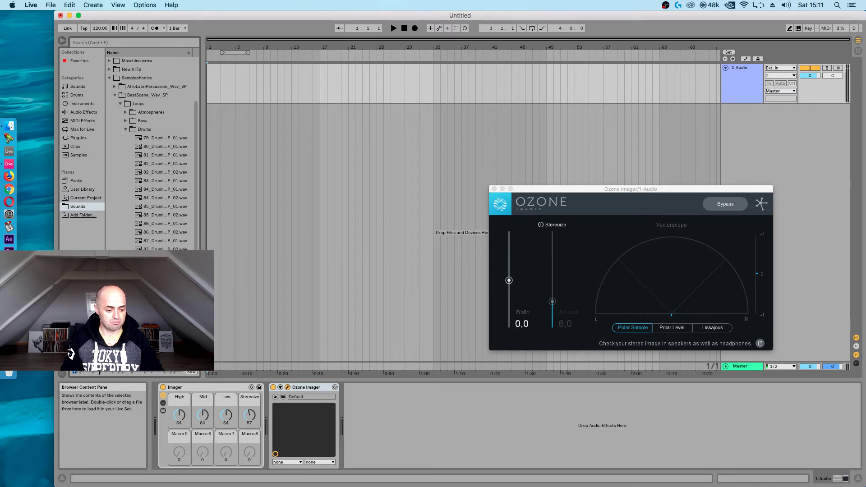
pyautogui.moveTo(165, 241); pyautogui.dragTo(211, 94)
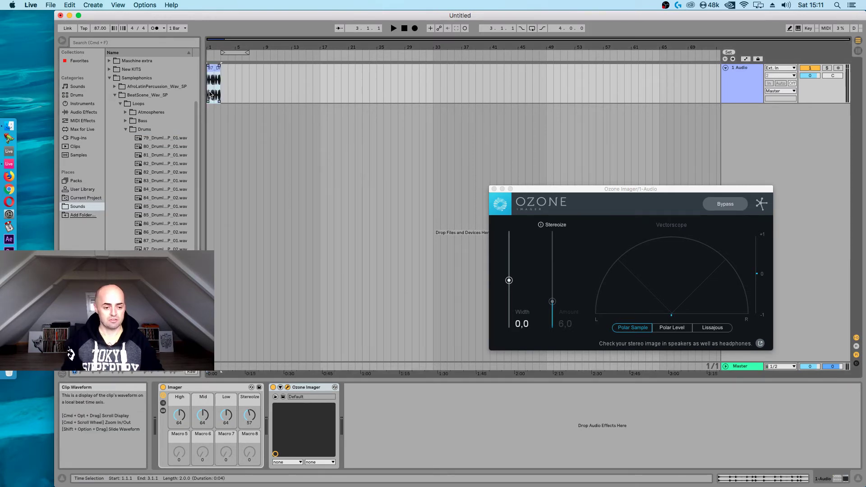
# - Loop the two-bar drum clip, play it while watching the vectorscope, then stop and show the rack's chain list
pyautogui.press('super+l')
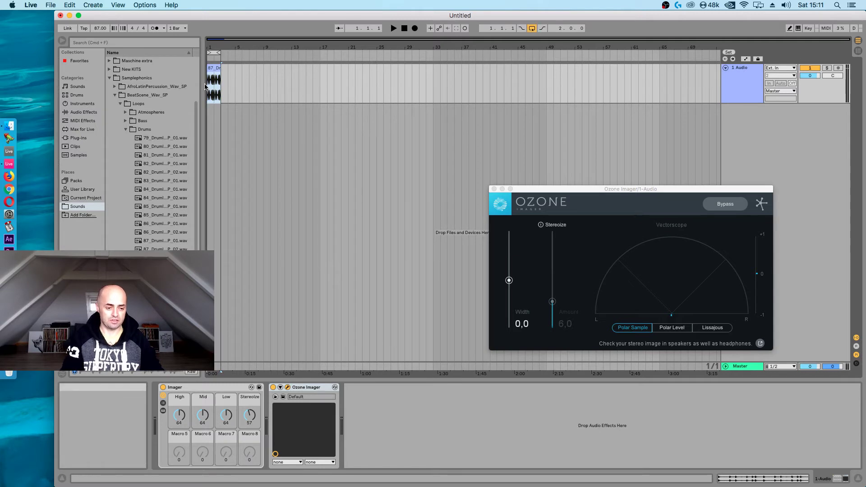
pyautogui.moveTo(214, 48); pyautogui.dragTo(214, 95)
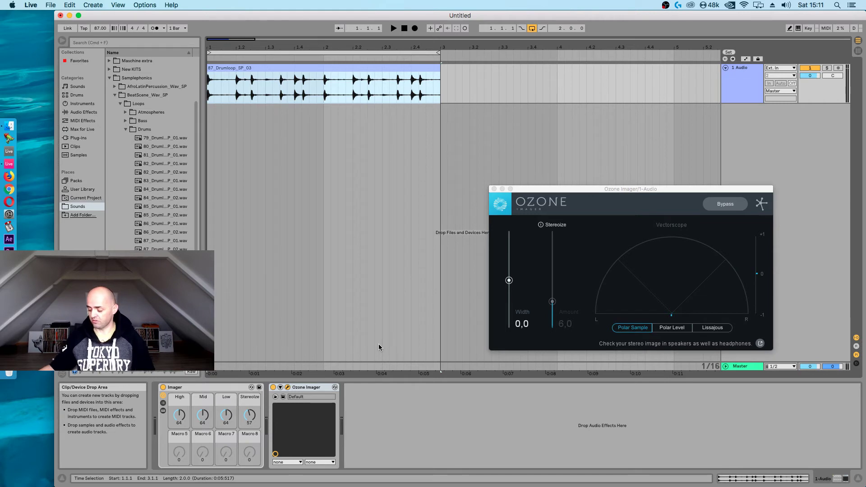
pyautogui.press('space')
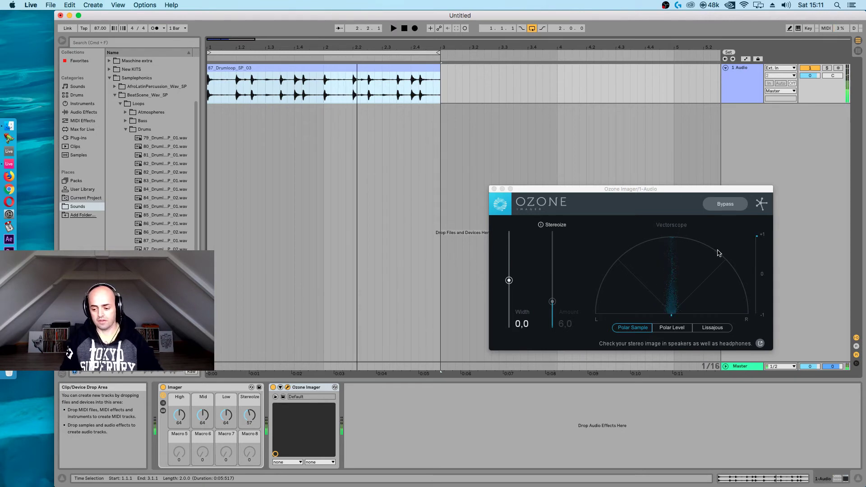
pyautogui.moveTo(680, 199); pyautogui.dragTo(600, 104)
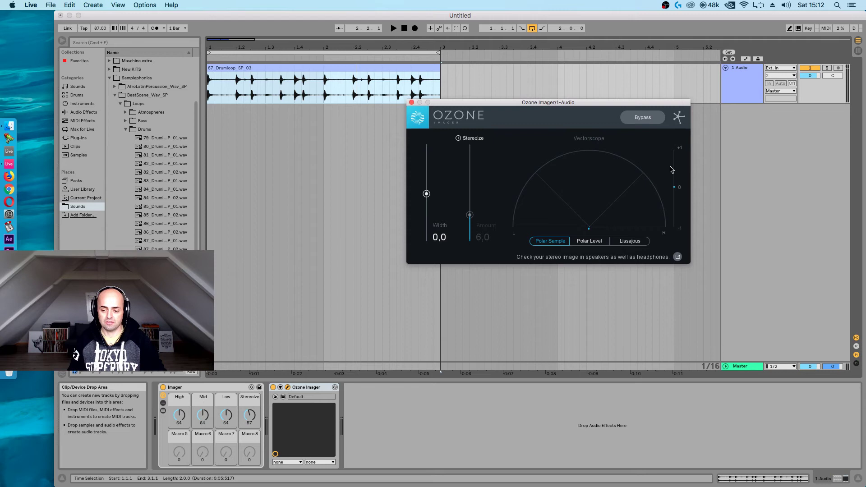
pyautogui.press('space')
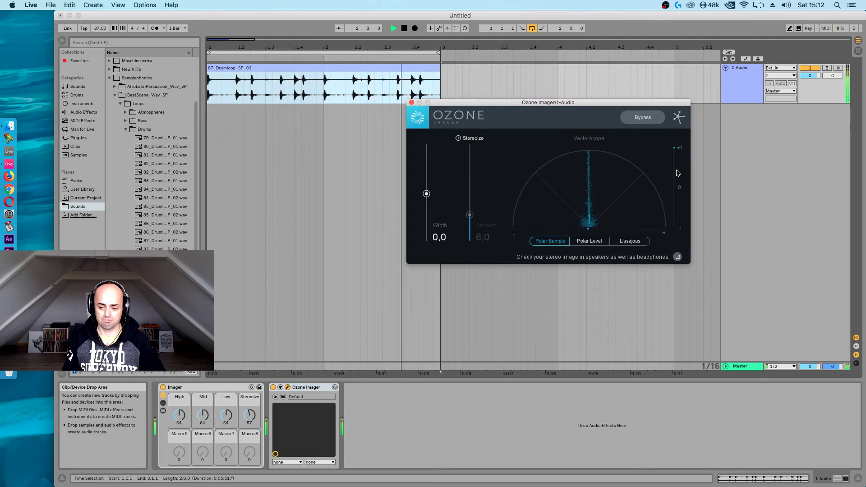
pyautogui.press('space')
pyautogui.click(163, 404)
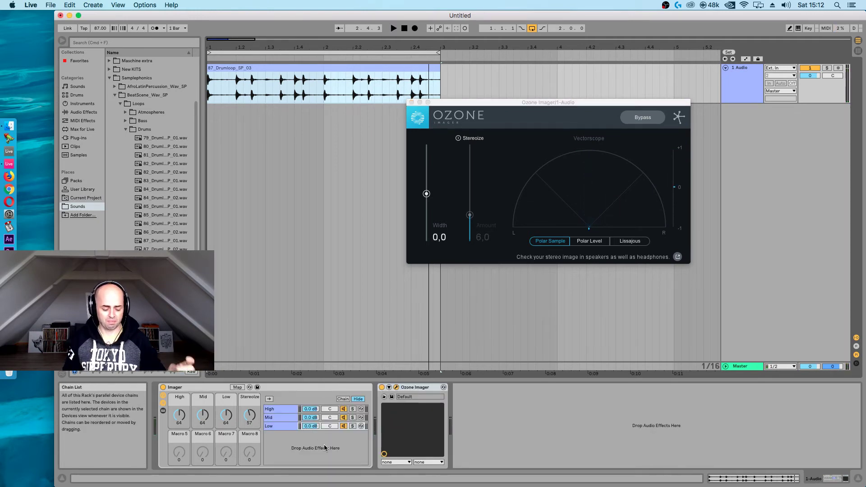
# - In Key Map mode, assign keys q, w and e to the High, Mid and Low chain activators
pyautogui.press('super+k')
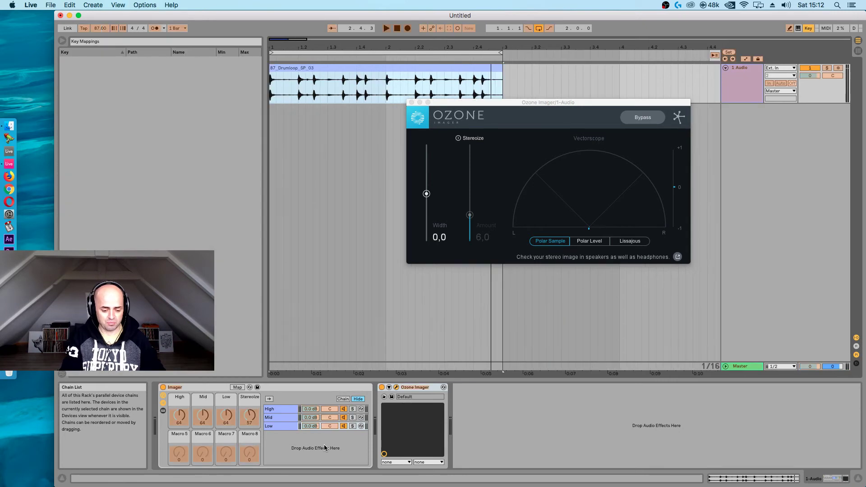
pyautogui.click(343, 410)
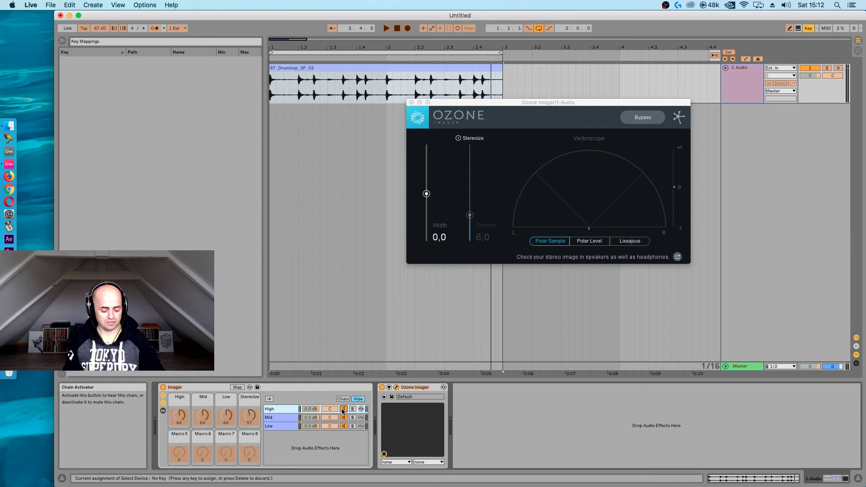
pyautogui.press('q')
pyautogui.click(343, 418)
pyautogui.press('w')
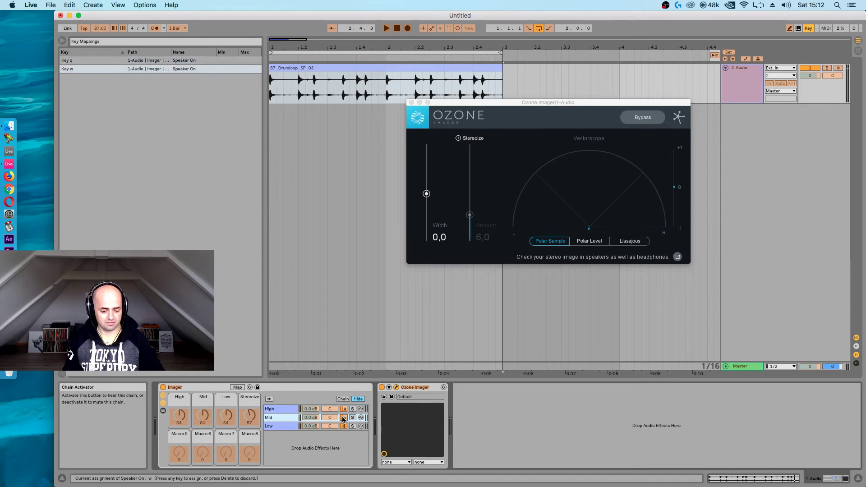
pyautogui.click(342, 427)
pyautogui.press('e')
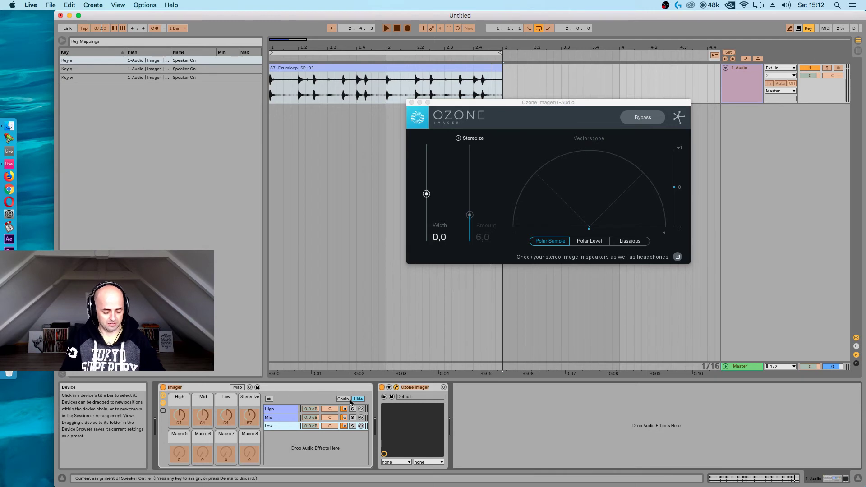
pyautogui.press('super+k')
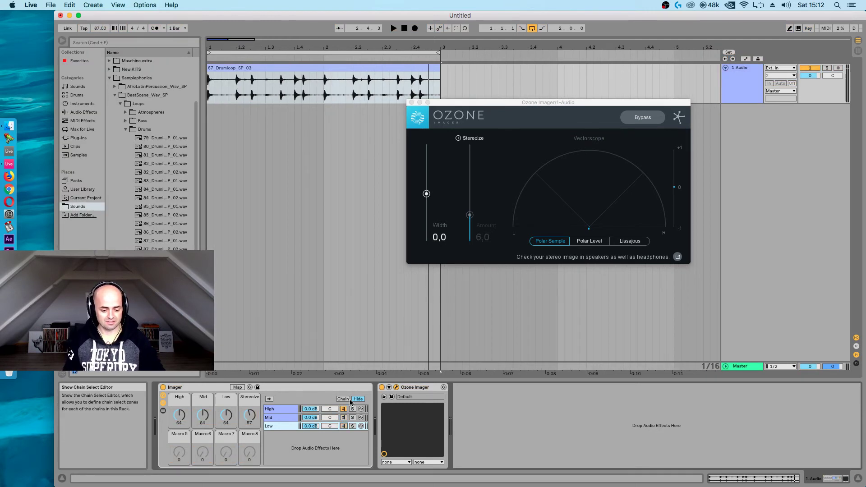
# - Play the drum loop, select the Mid chain, and sweep the Mid macro from wide to fully narrow
pyautogui.press('space')
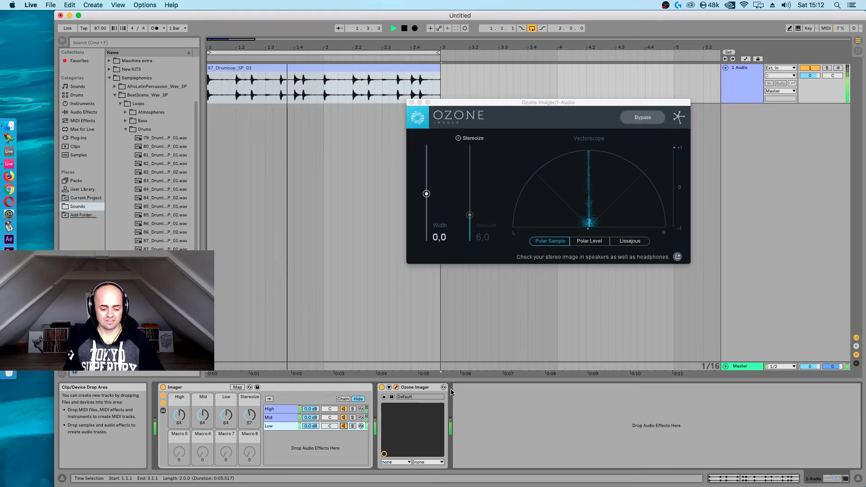
pyautogui.click(289, 418)
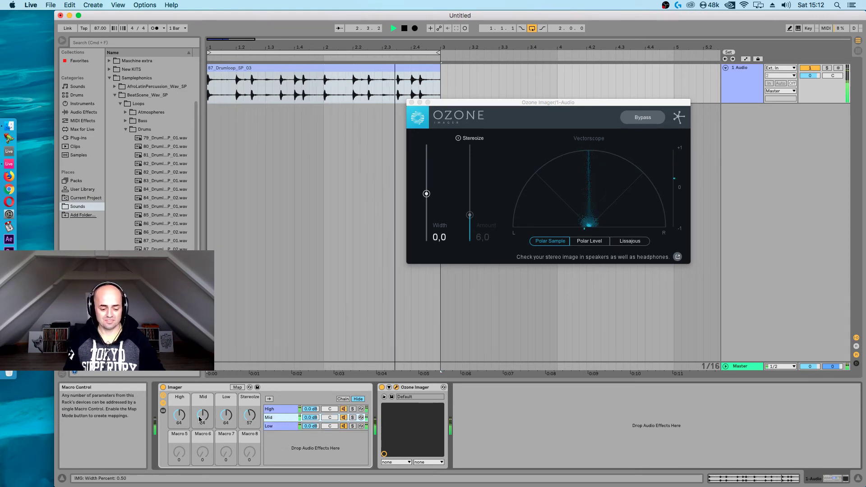
pyautogui.moveTo(203, 415); pyautogui.dragTo(203, 397)
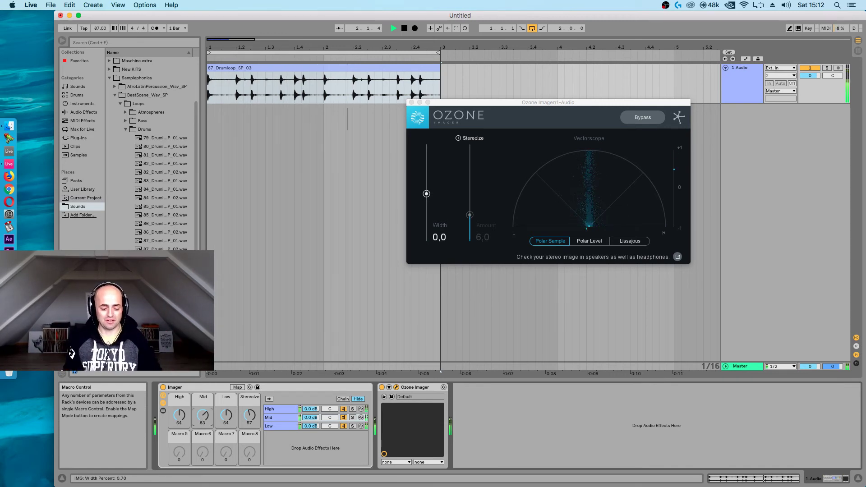
pyautogui.moveTo(202, 418); pyautogui.dragTo(249, 419)
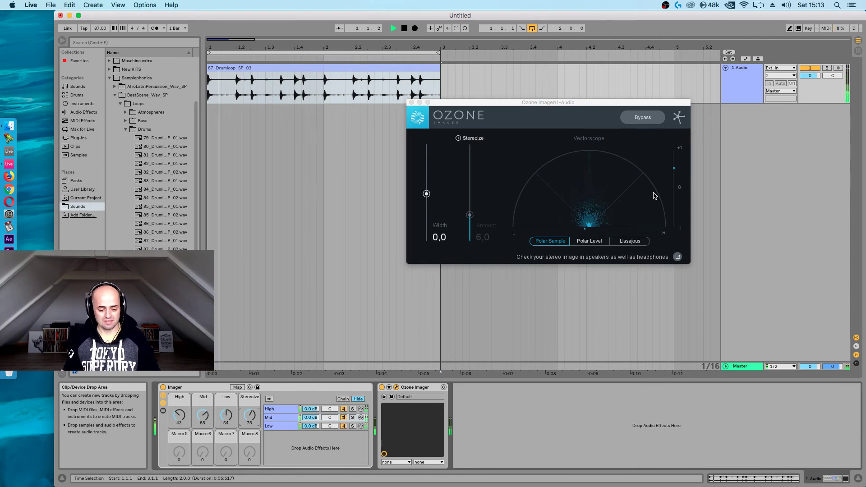
# - Stop playback, close the Ozone Imager window, and open the Keys loops folder in the browser
pyautogui.press('space')
pyautogui.click(410, 103)
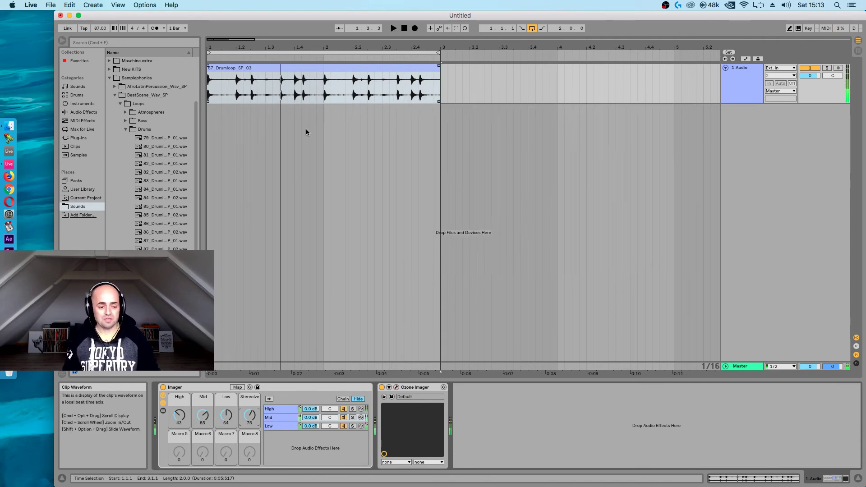
pyautogui.click(125, 129)
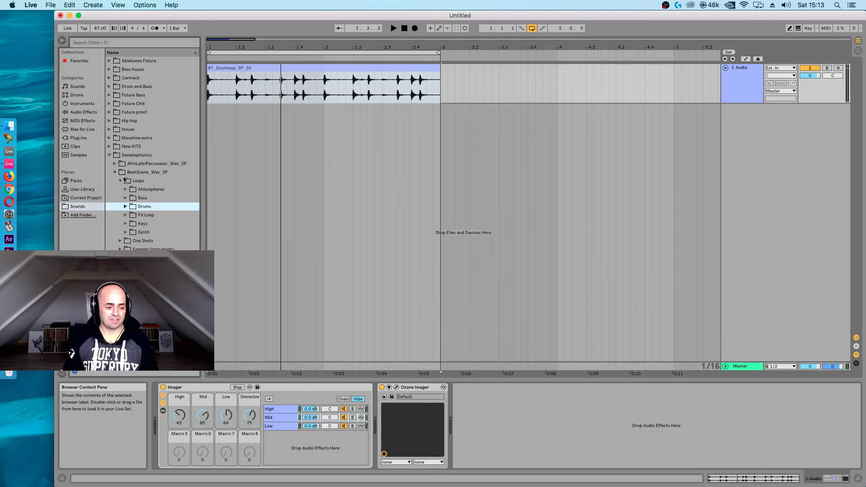
pyautogui.click(126, 198)
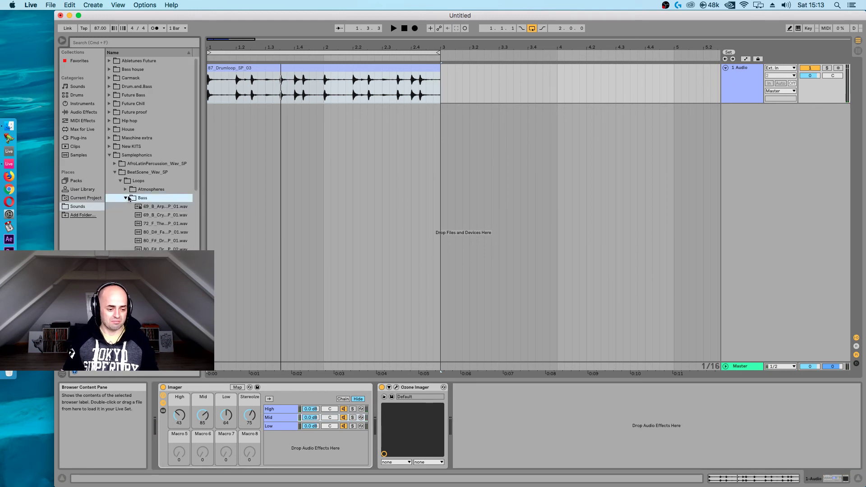
pyautogui.click(126, 198)
pyautogui.click(125, 224)
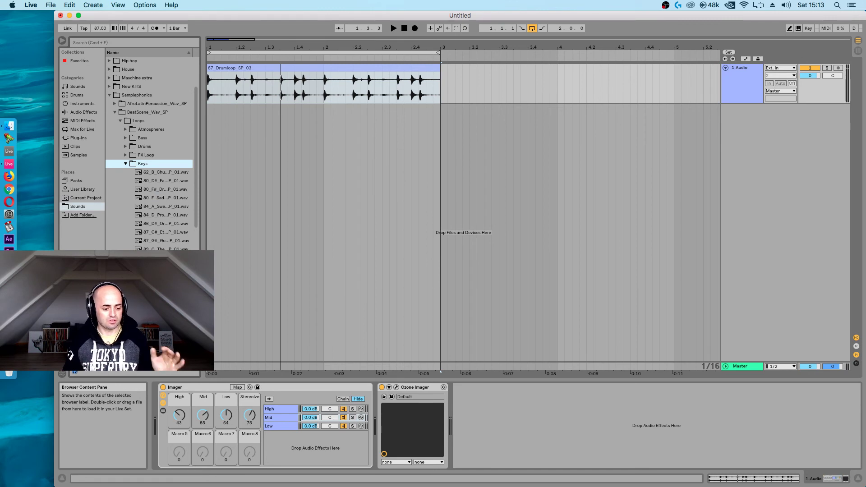
# - Place the Vectorspad loop on a new track and play it, with track 2 at -1.5 dB
pyautogui.moveTo(162, 259); pyautogui.dragTo(217, 161)
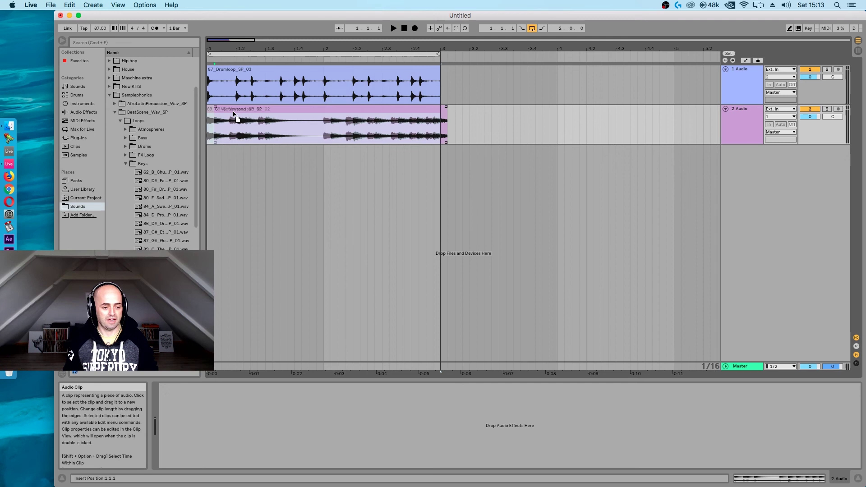
pyautogui.press('space')
pyautogui.moveTo(811, 116); pyautogui.dragTo(810, 121)
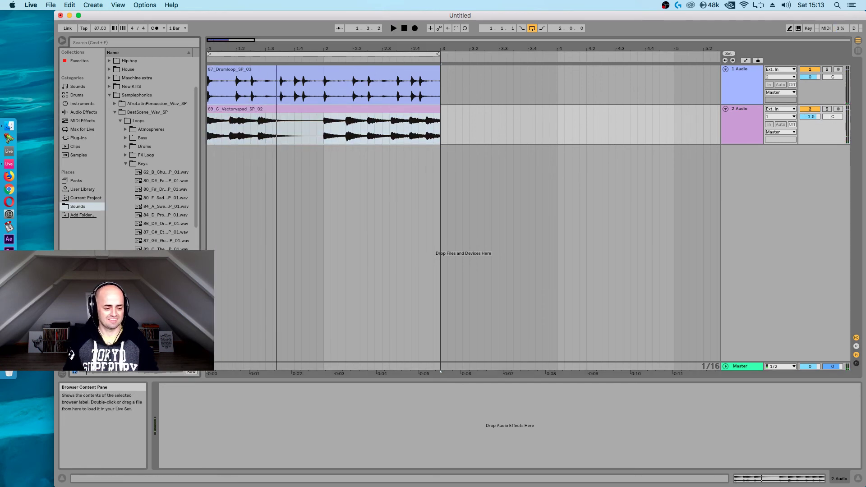
# - Replace the pad with the 90_A_OldRecordOrgan_SP_01 loop, lower its volume, and duplicate the drum clip
pyautogui.moveTo(149, 258); pyautogui.dragTo(237, 124)
pyautogui.press('space')
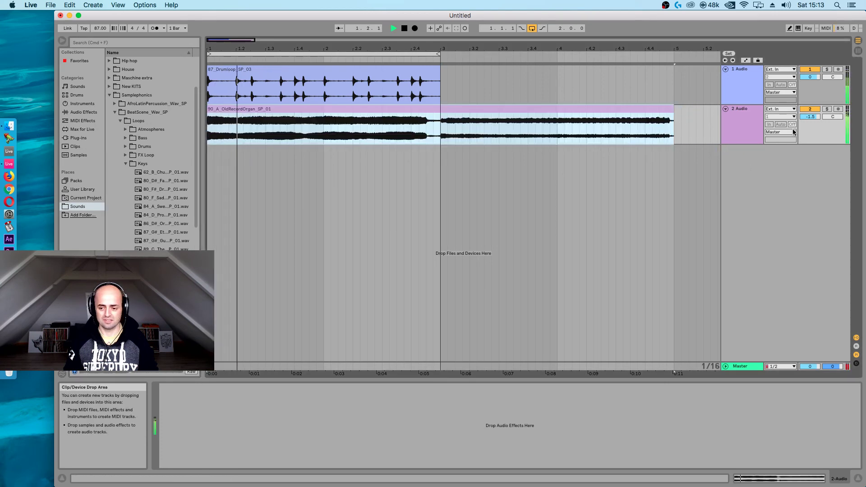
pyautogui.moveTo(810, 116); pyautogui.dragTo(810, 131)
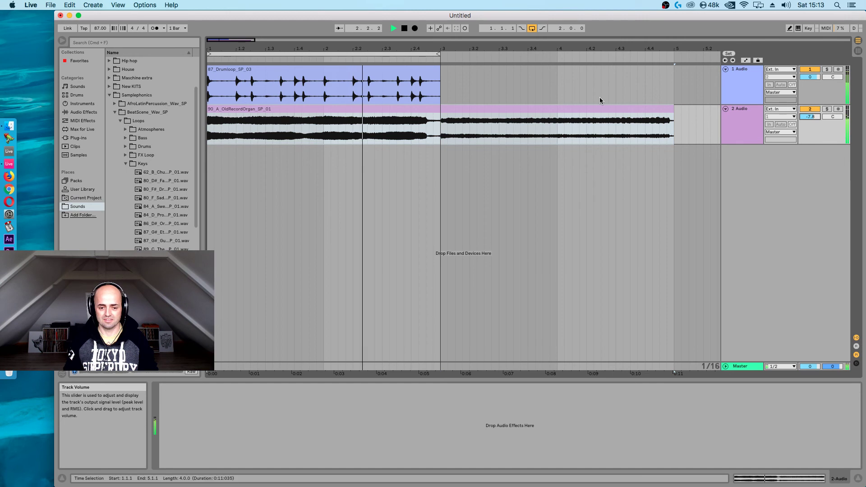
pyautogui.click(435, 69)
pyautogui.press('super+d')
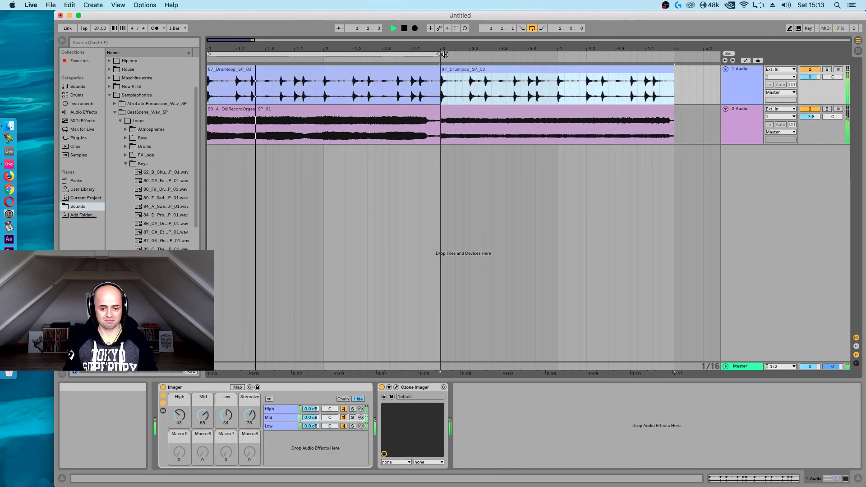
# - Extend the loop end to bar 5, then check the devices on track 2, Master and track 1
pyautogui.moveTo(439, 55); pyautogui.dragTo(671, 64)
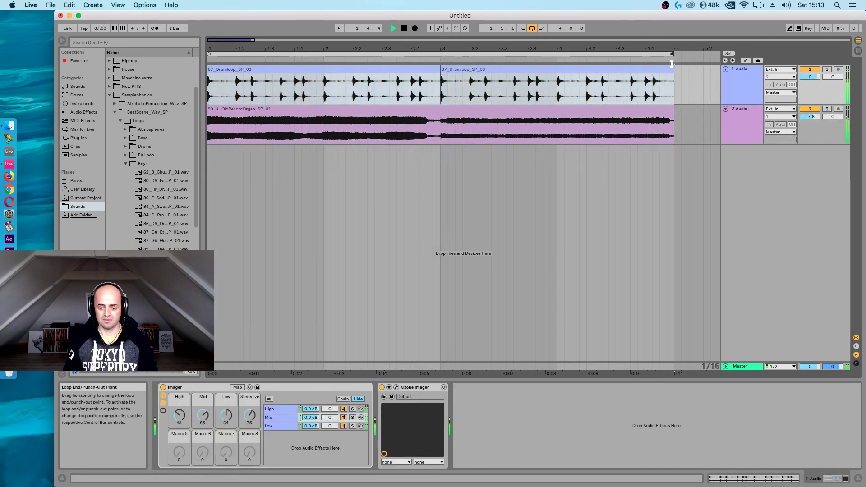
pyautogui.click(753, 131)
pyautogui.click(742, 367)
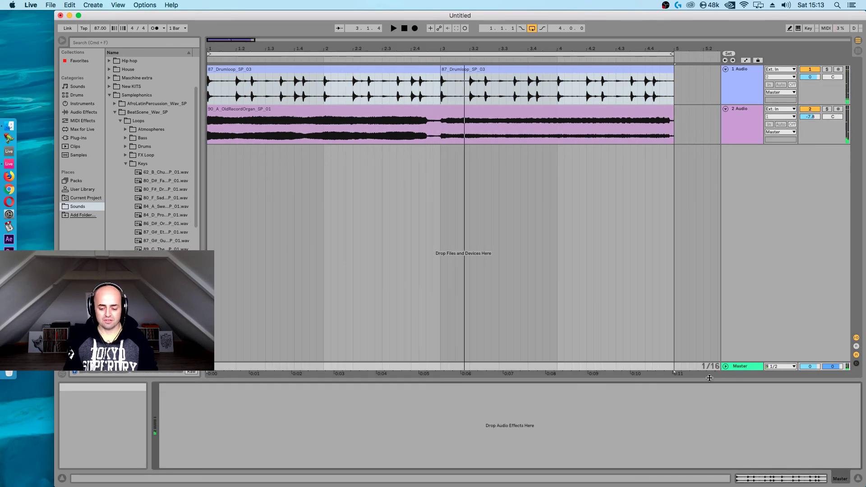
pyautogui.click(740, 90)
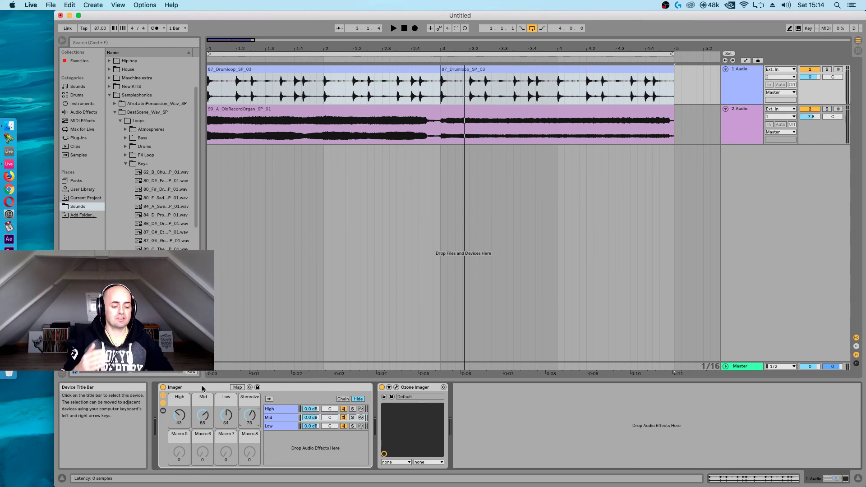
# - Save the Imager rack as the preset 'Imager', reopen the Ozone Imager window, then switch to OBS
pyautogui.click(202, 389)
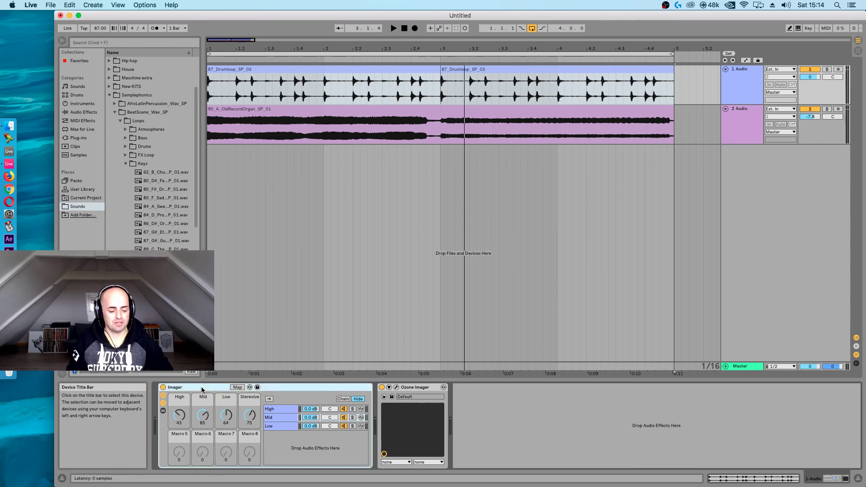
pyautogui.click(258, 388)
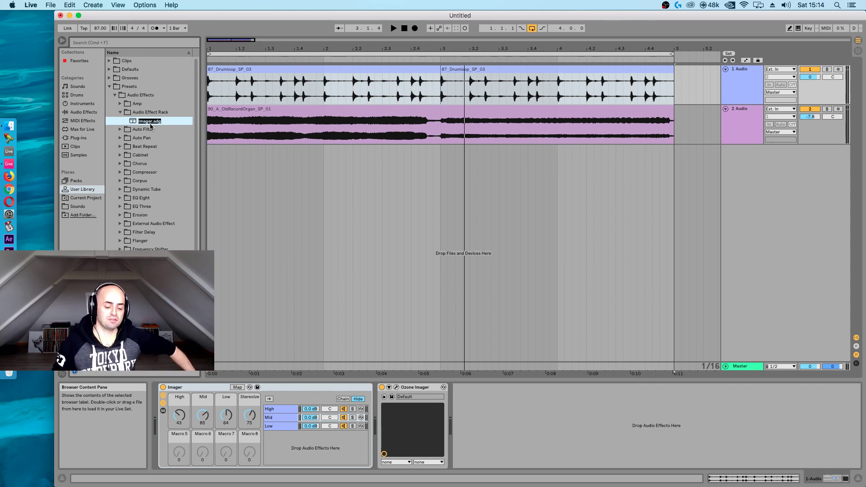
pyautogui.click(396, 387)
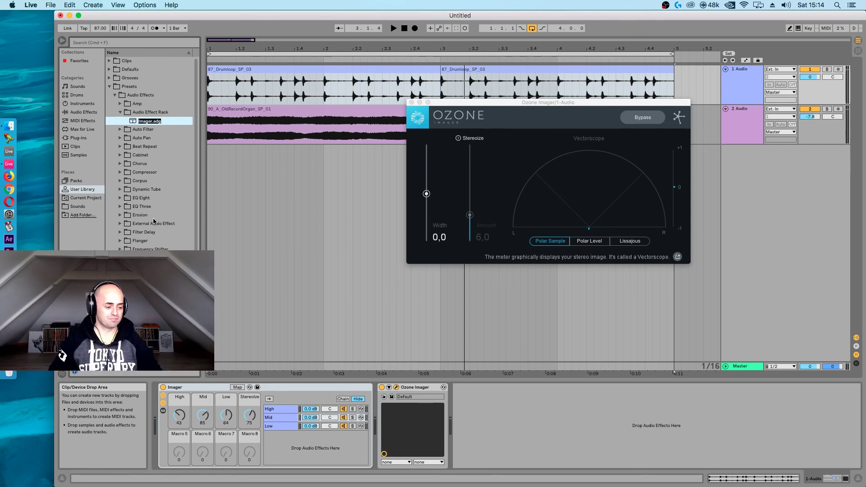
pyautogui.press('super+Tab')
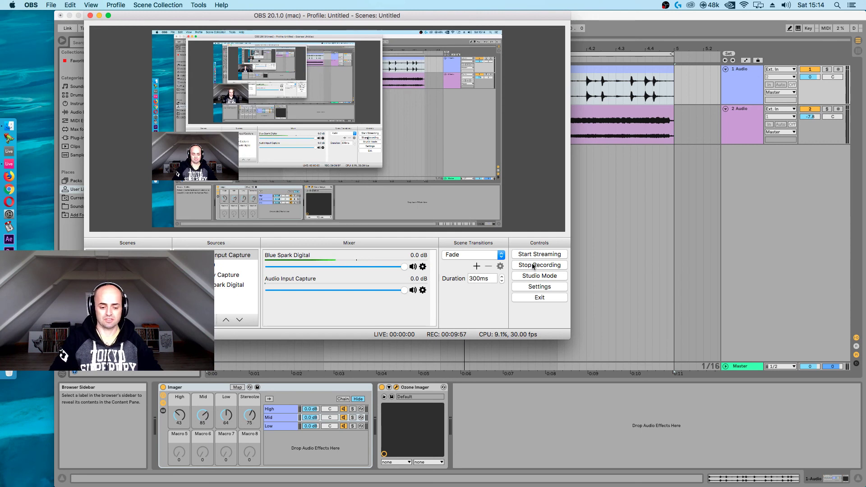